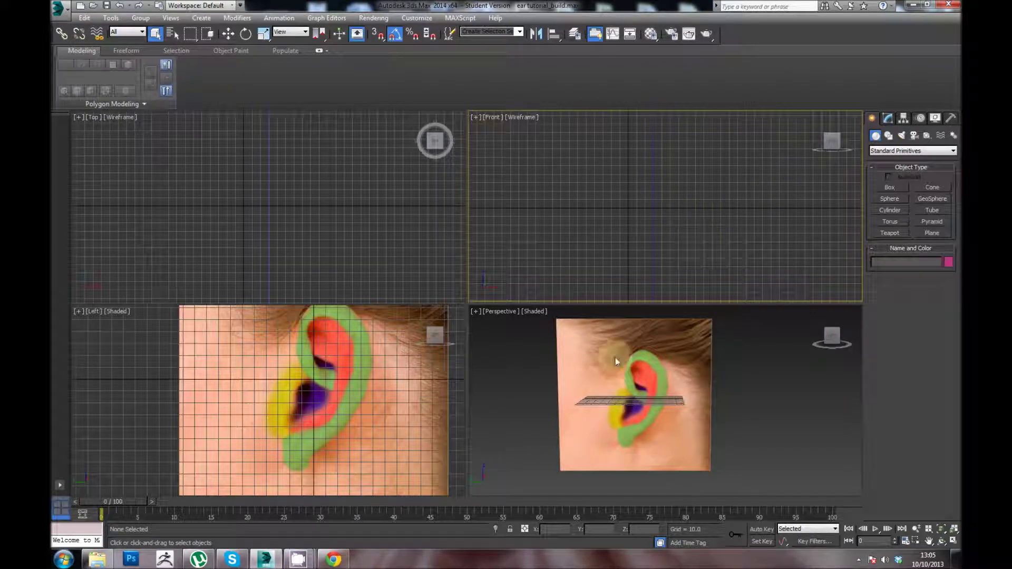
Examine the colour-coded ear reference plane from several angles and distances in the perspective view
click(618, 359)
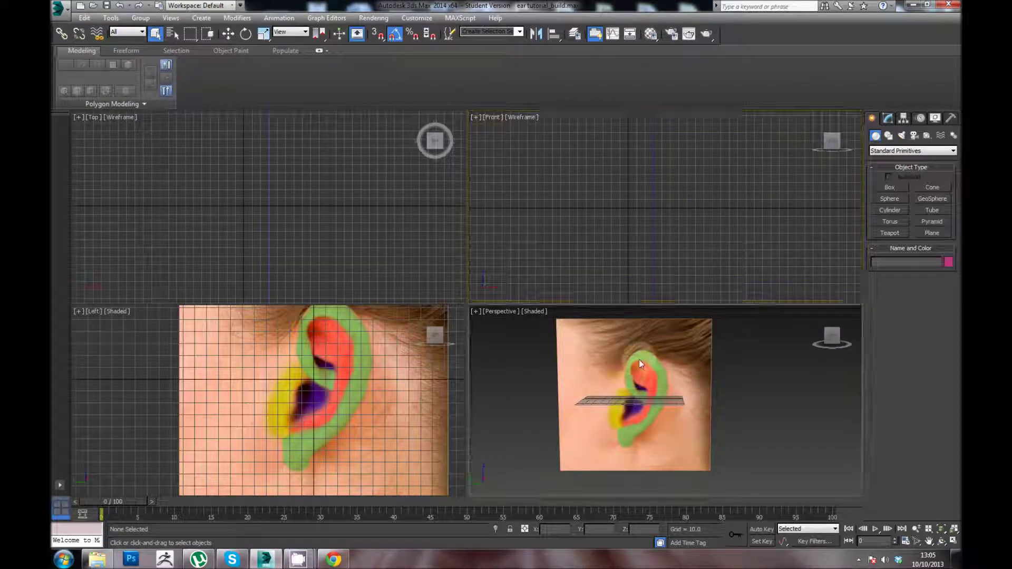
alt+middle_drag(638, 359, 578, 414)
scroll(609, 396, up, 3)
scroll(654, 410, down, 5)
scroll(669, 397, up, 4)
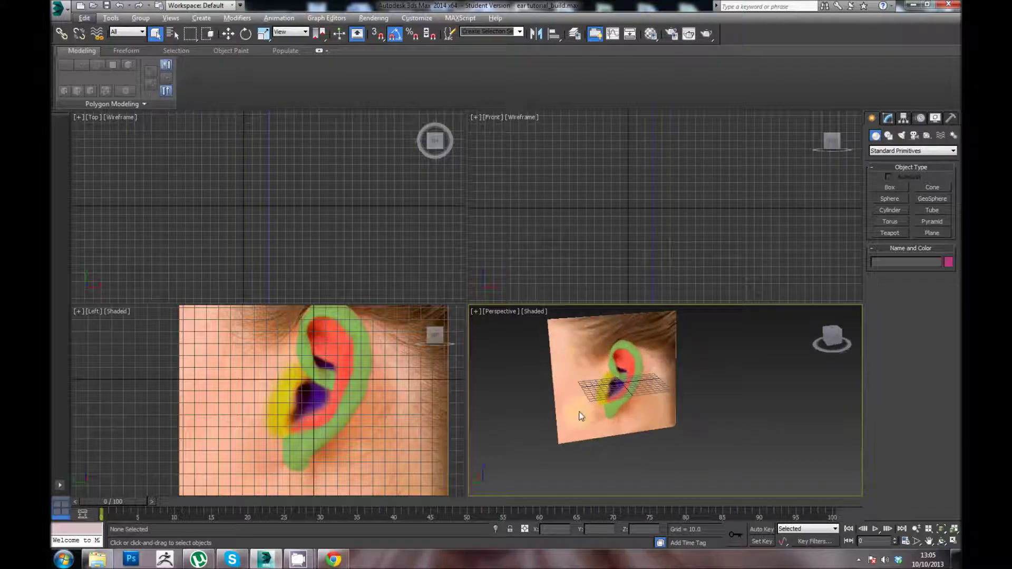
alt+middle_drag(650, 384, 640, 381)
scroll(644, 416, up, 3)
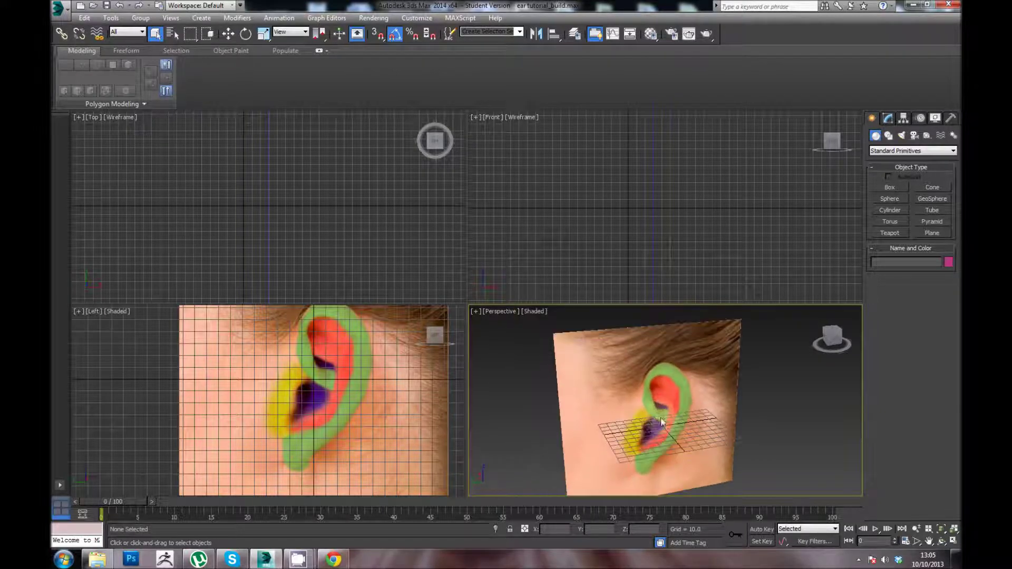
scroll(668, 402, down, 3)
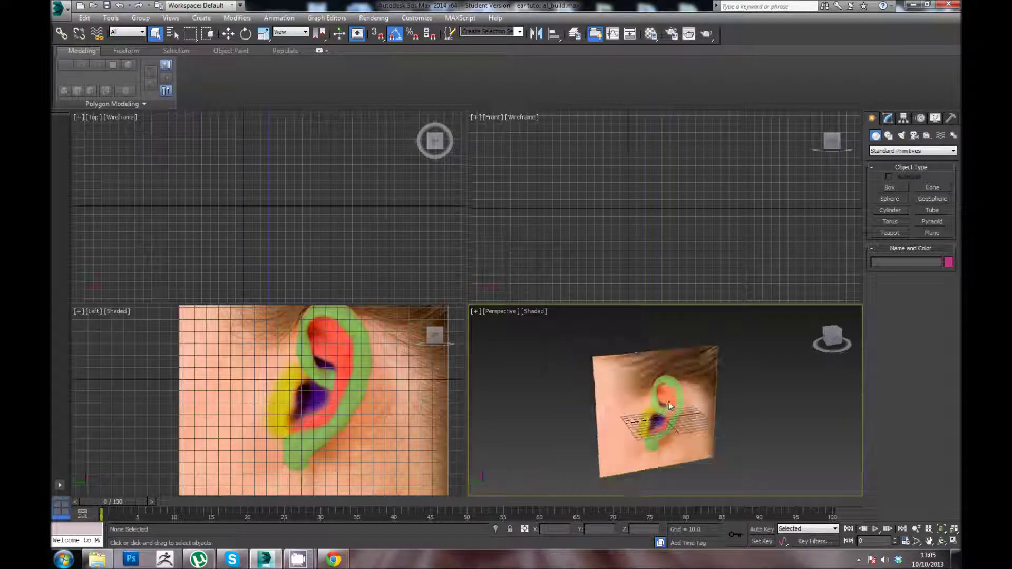
alt+middle_drag(657, 411, 659, 381)
middle_drag(678, 425, 657, 394)
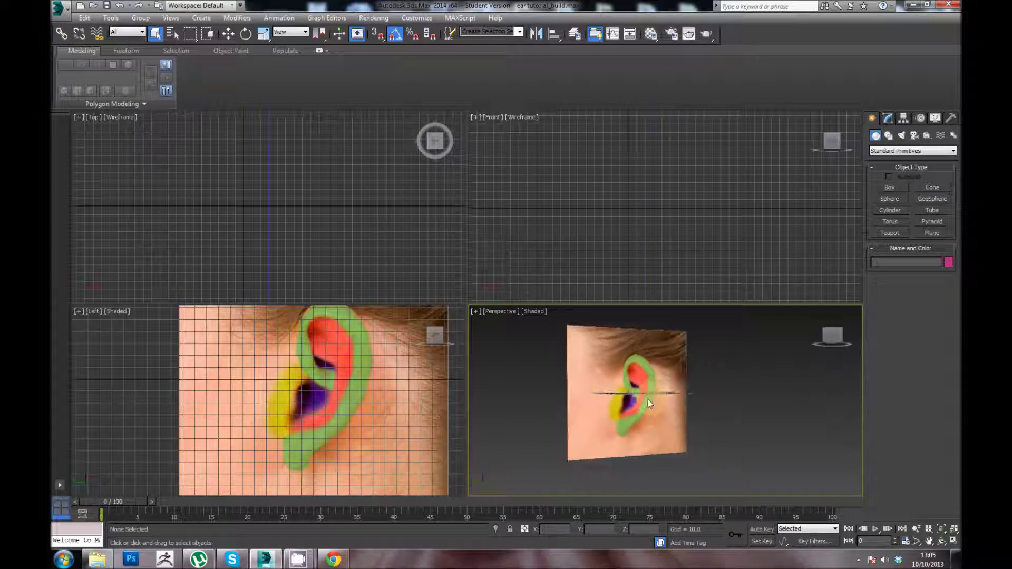
scroll(648, 400, up, 3)
scroll(672, 419, down, 3)
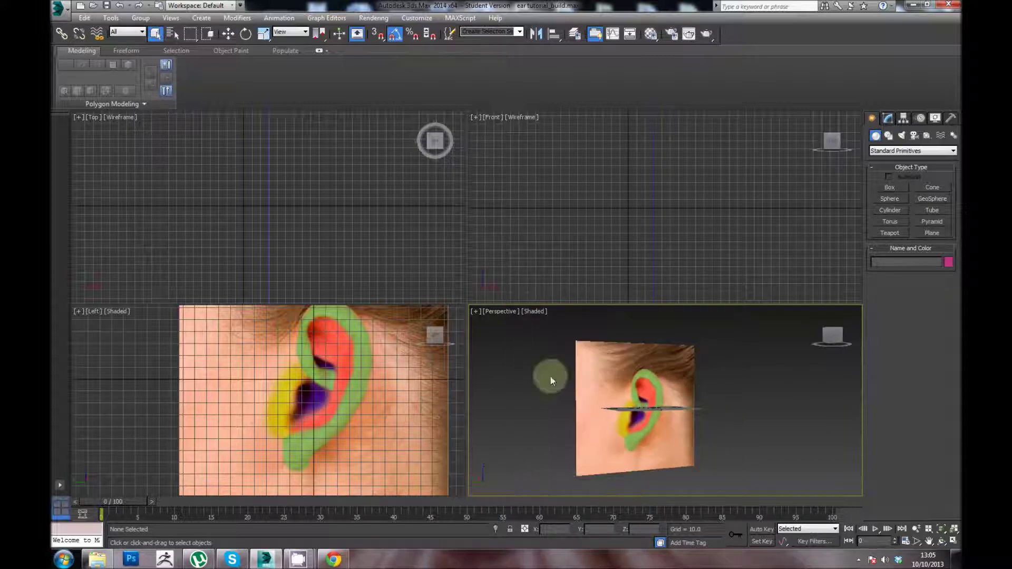
alt+middle_drag(620, 377, 577, 340)
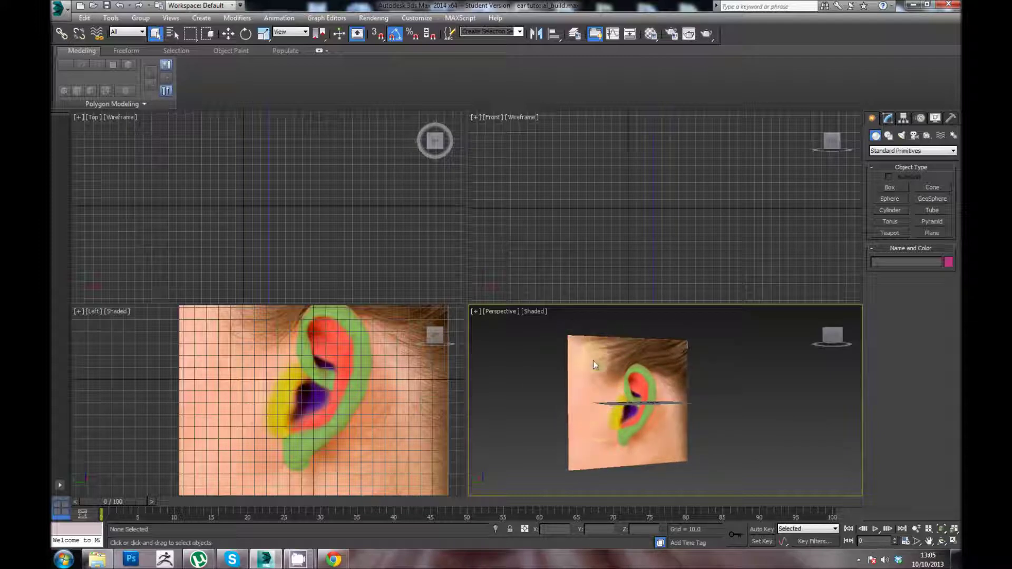
alt+middle_drag(644, 409, 637, 402)
scroll(637, 402, up, 2)
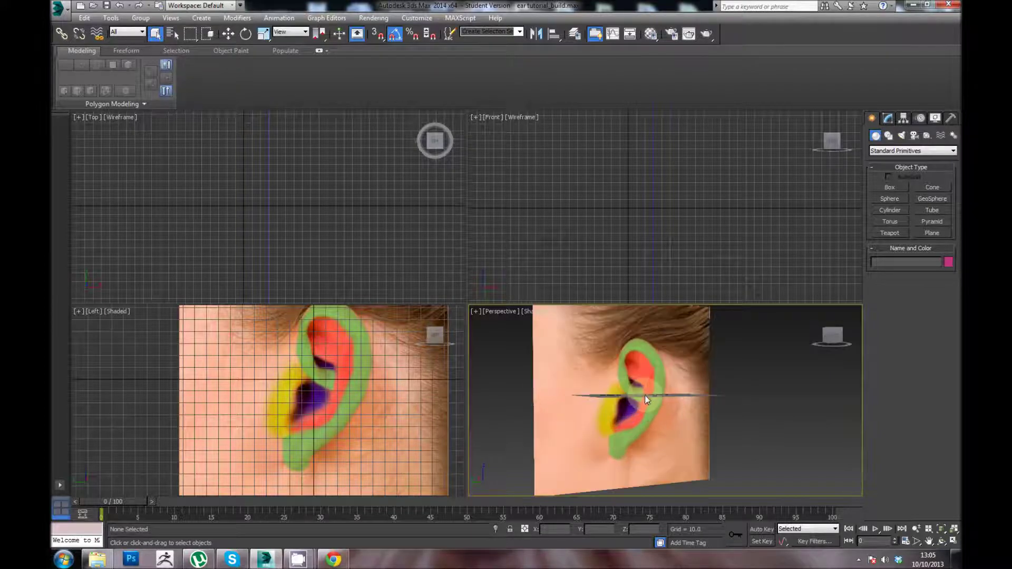
scroll(642, 398, down, 2)
right_click(644, 395)
click(537, 387)
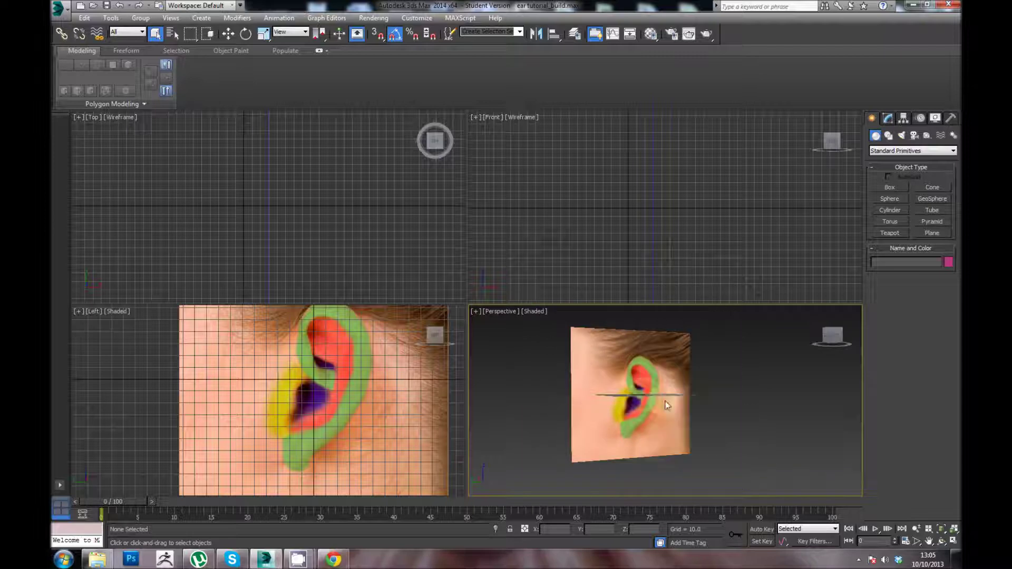
mouse_move(665, 404)
alt+middle_down()
mouse_move(590, 411)
mouse_move(653, 400)
alt+middle_up()
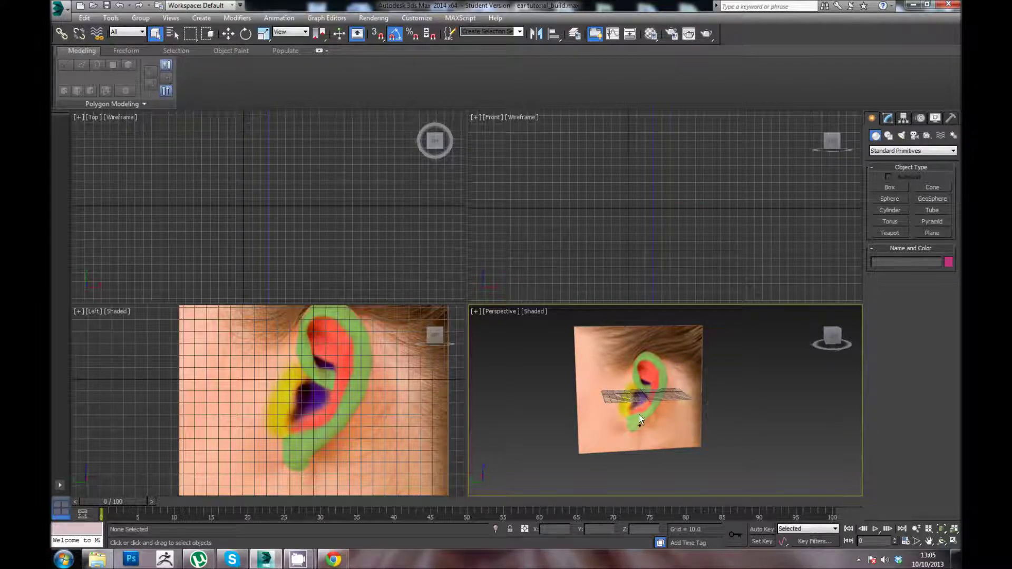
Undo the last hide to bring the finished ear model back in front of the reference image
key(ctrl+z)
mouse_move(684, 416)
alt+middle_down()
mouse_move(719, 423)
mouse_move(577, 416)
mouse_move(655, 416)
mouse_move(712, 433)
mouse_move(702, 431)
mouse_move(725, 419)
mouse_move(713, 413)
alt+middle_up()
click(720, 424)
scroll(695, 408, up, 3)
scroll(710, 429, down, 2)
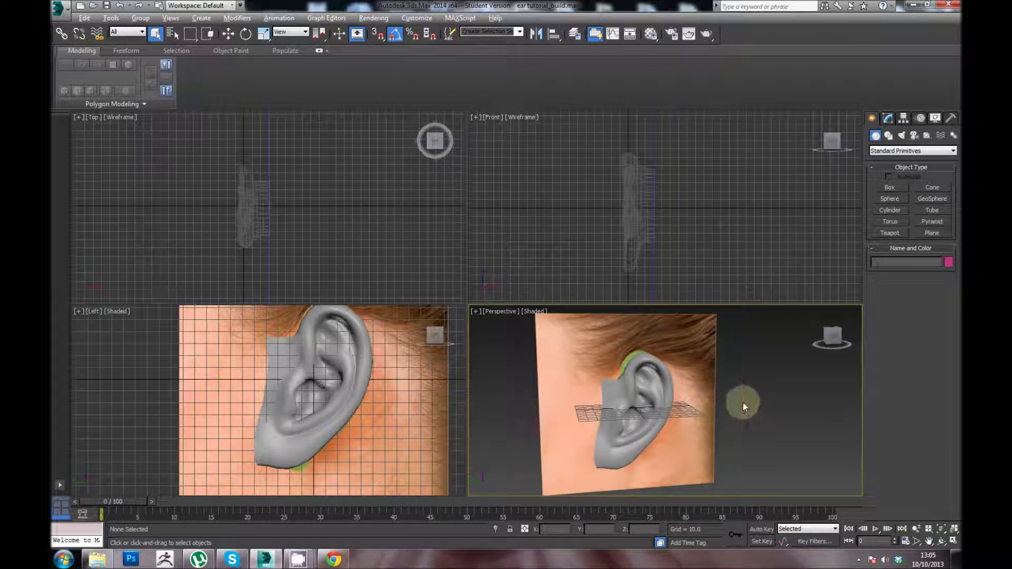
Select the ear model and switch it to see-through display over the reference image
key(ctrl+x)
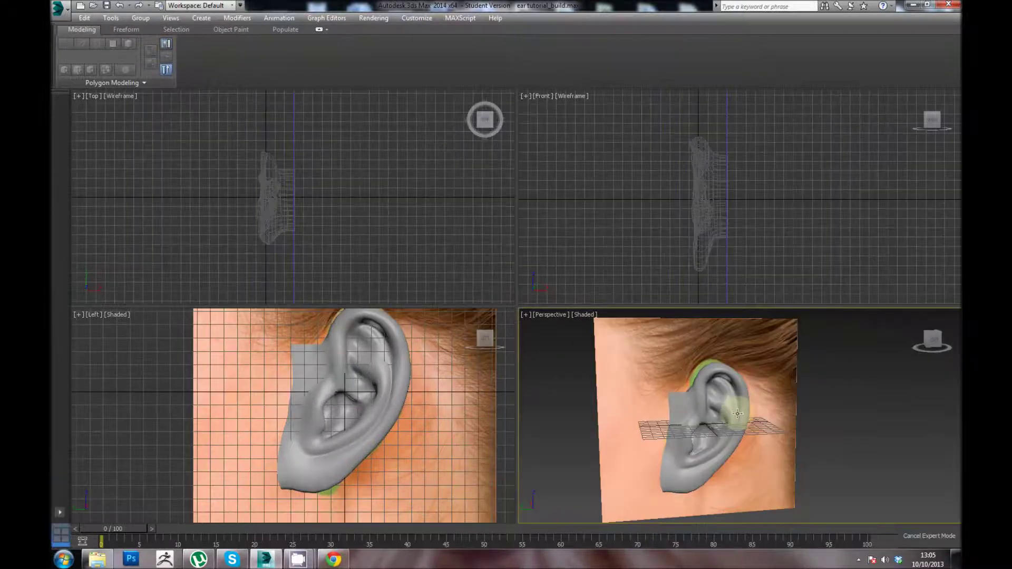
key(ctrl+x)
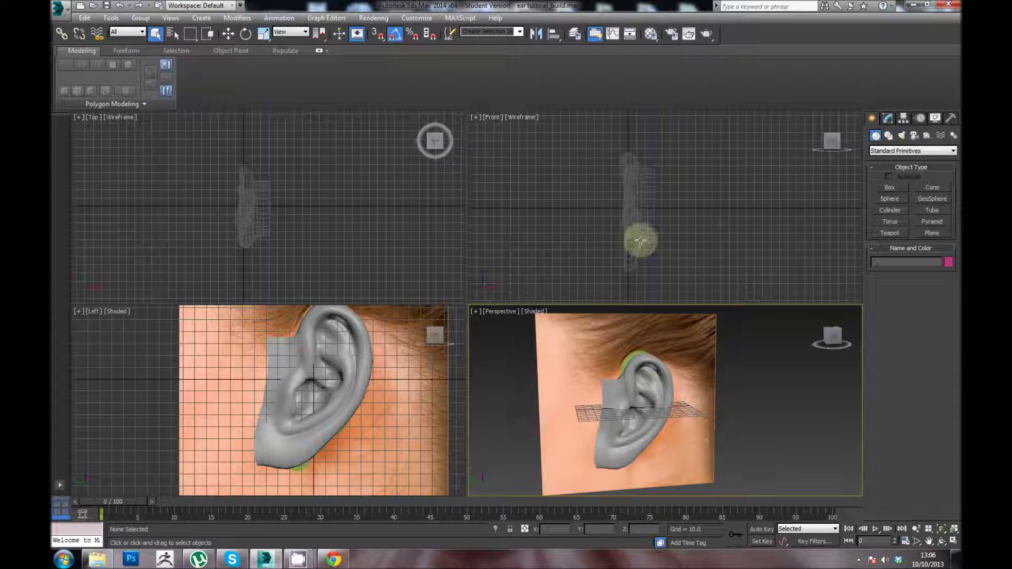
click(453, 390)
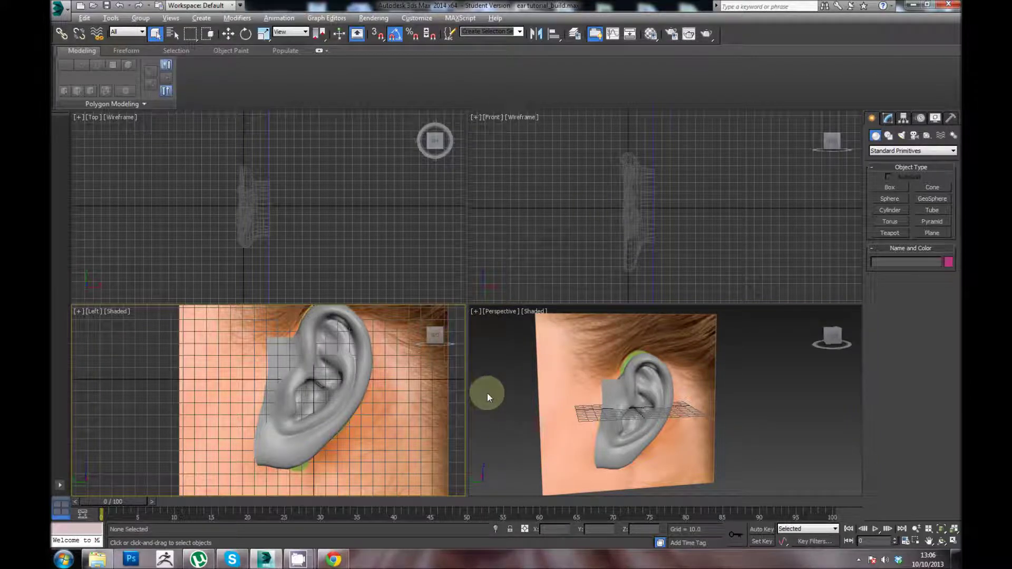
key(alt+x)
middle_drag(652, 435, 675, 418)
click(572, 410)
click(682, 432)
click(589, 414)
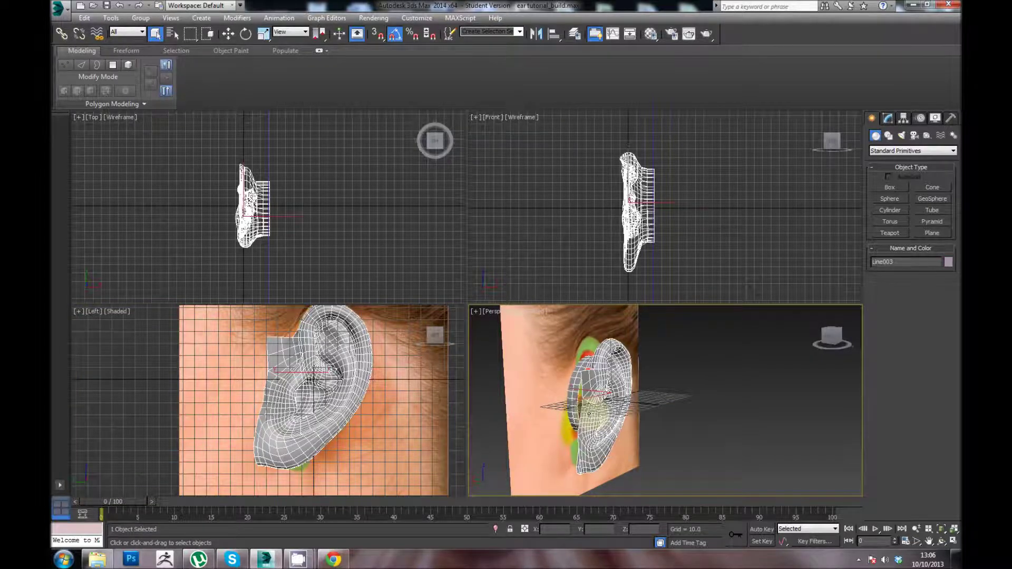
key(alt+x)
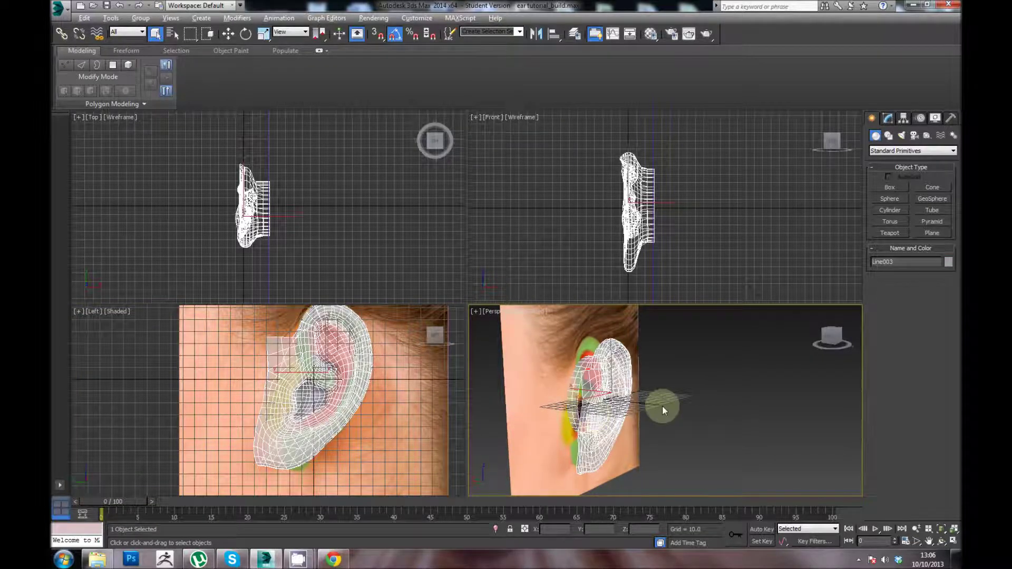
Compare the see-through ear mesh with the coloured regions of the reference in the side and perspective views
middle_drag(727, 409, 609, 418)
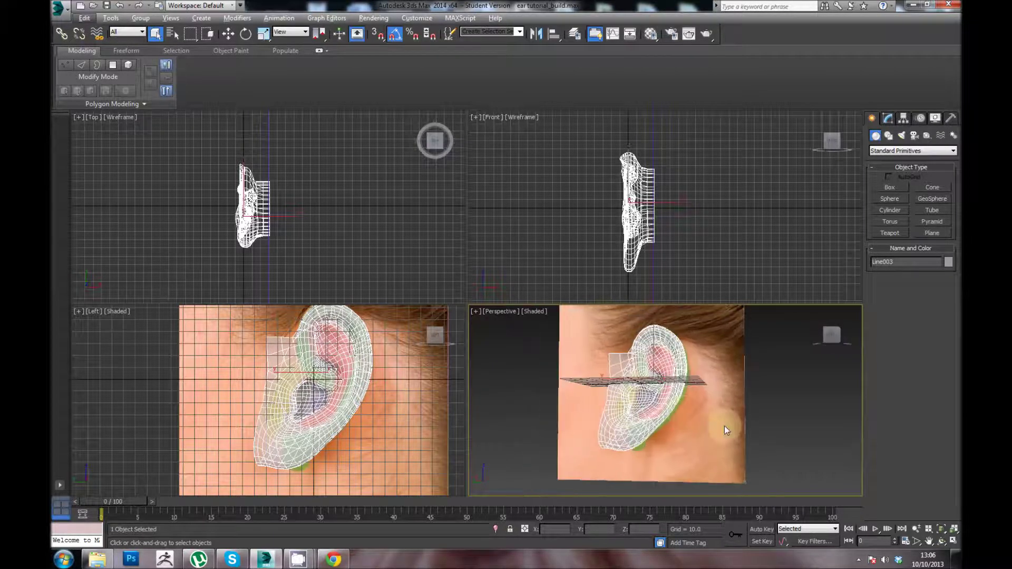
click(714, 419)
middle_drag(376, 437, 386, 433)
scroll(387, 433, up, 3)
middle_drag(334, 355, 343, 375)
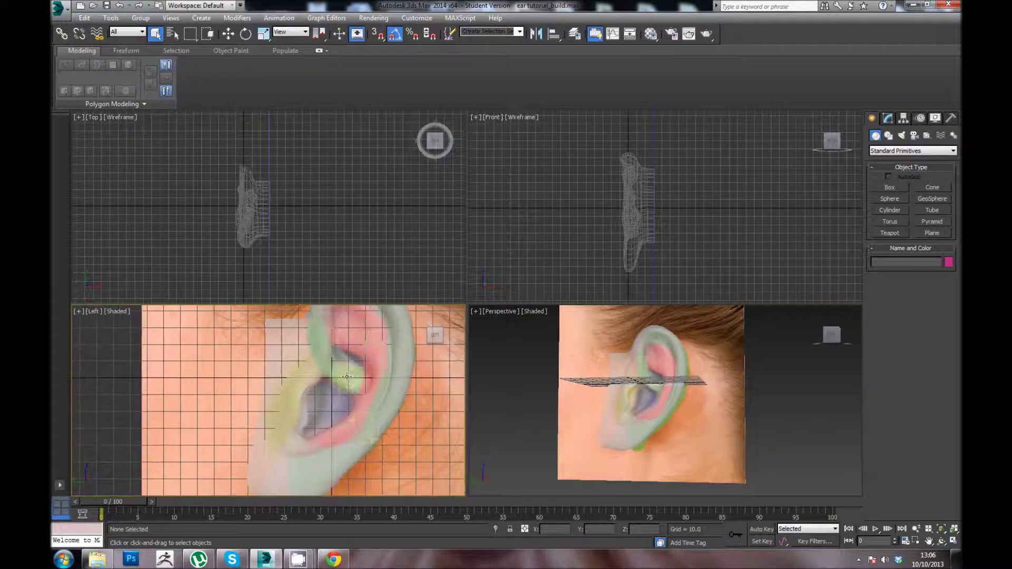
click(347, 376)
mouse_move(411, 409)
middle_down()
mouse_move(399, 428)
mouse_move(374, 385)
middle_up()
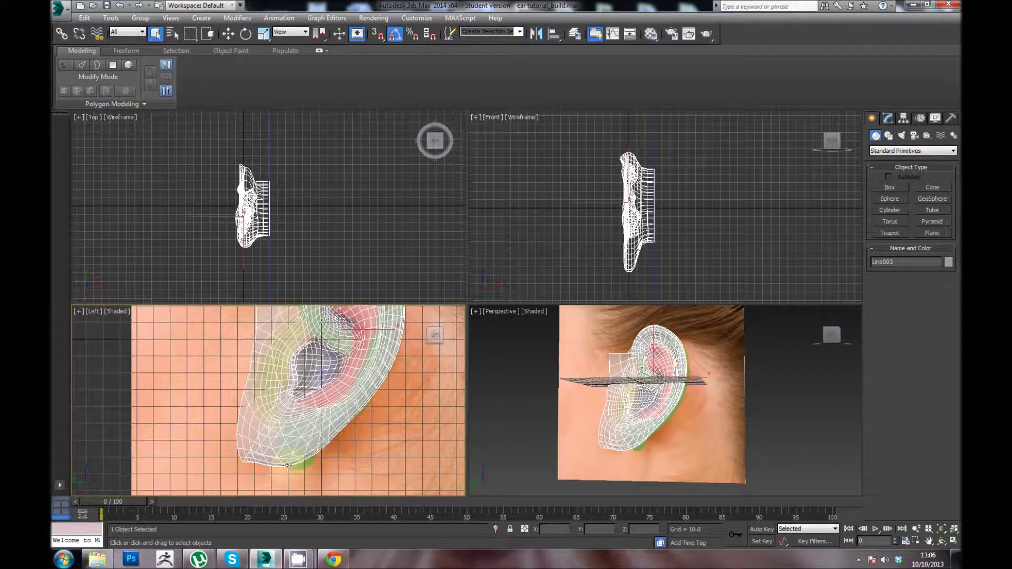
middle_drag(285, 436, 267, 445)
scroll(267, 445, down, 2)
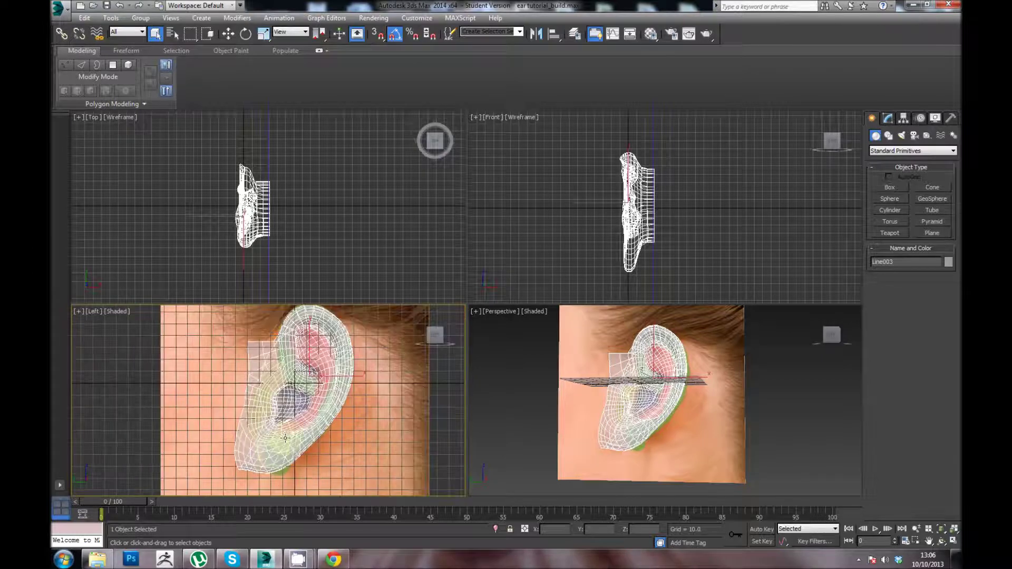
click(806, 411)
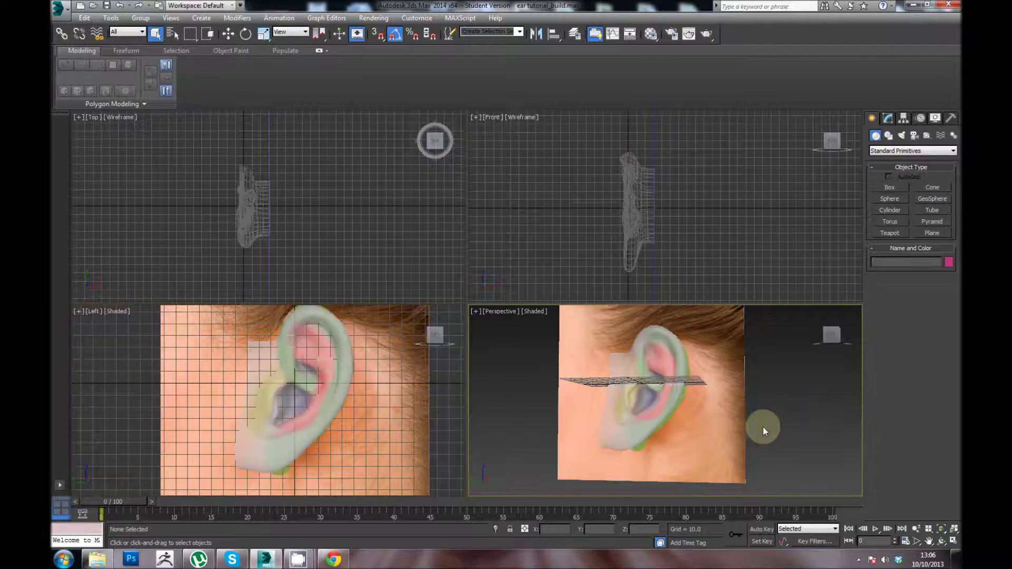
alt+middle_drag(638, 410, 656, 422)
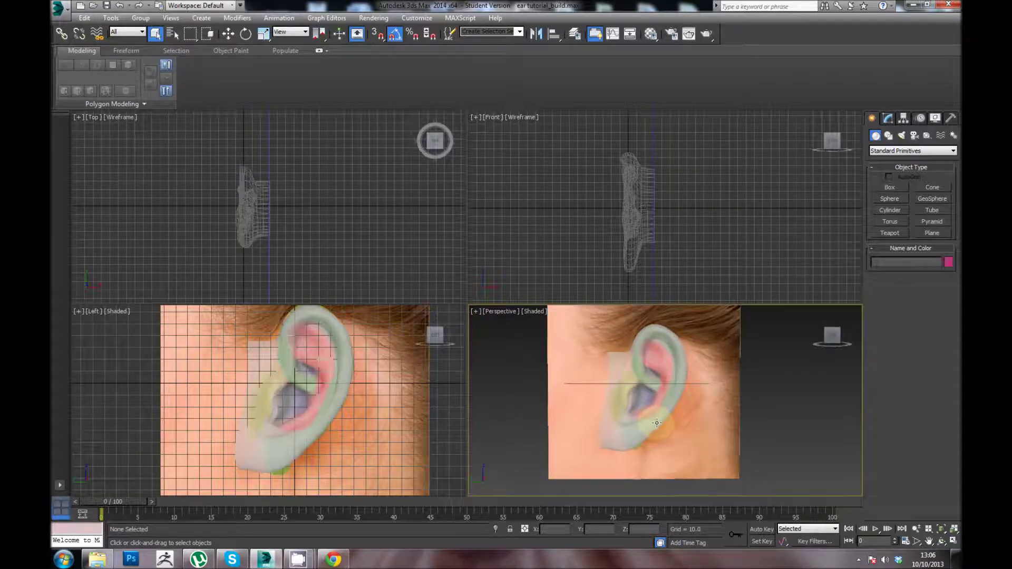
Select the finished ear model and hide it so only the reference image remains
click(306, 368)
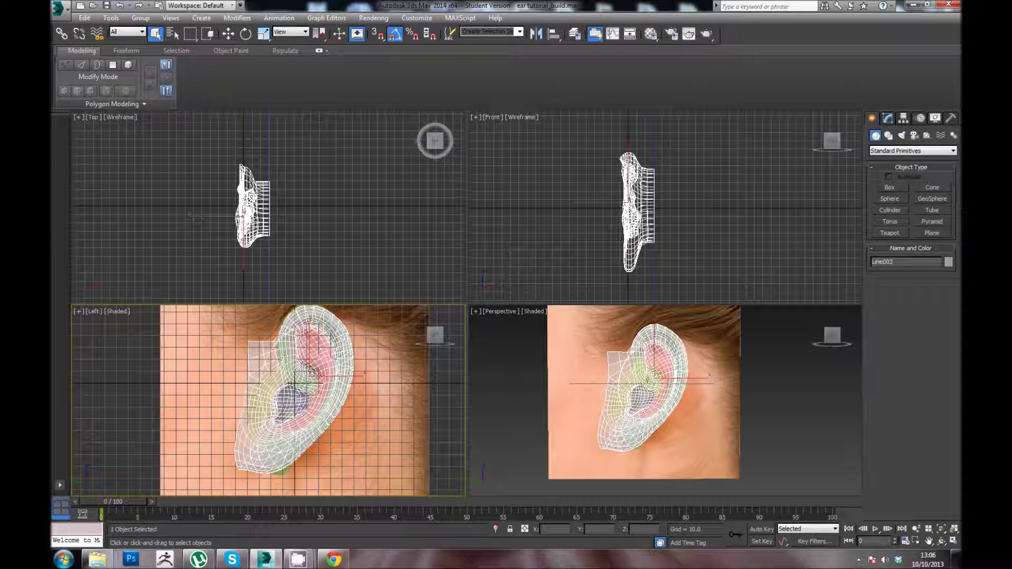
click(743, 374)
right_click(743, 375)
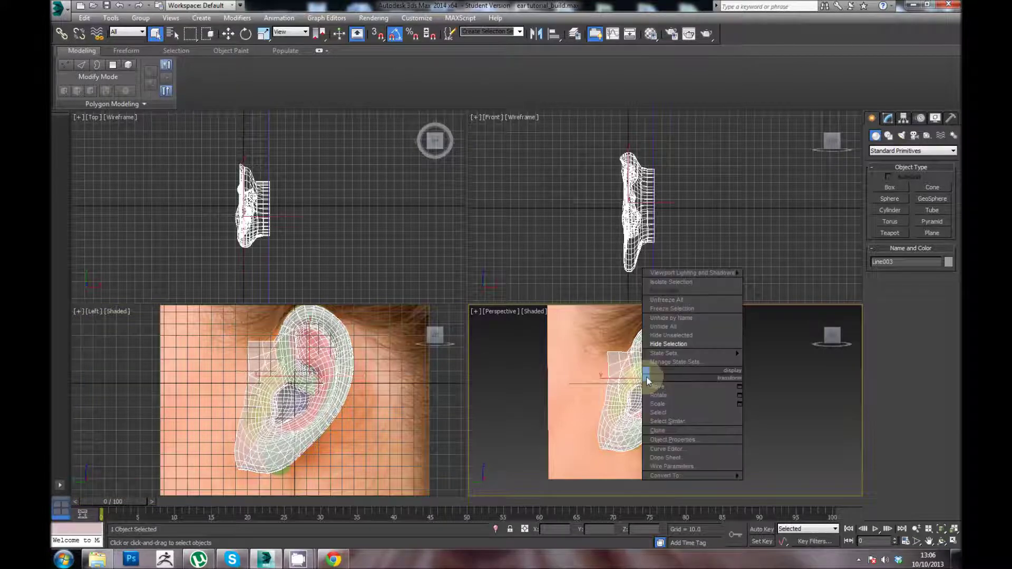
click(672, 345)
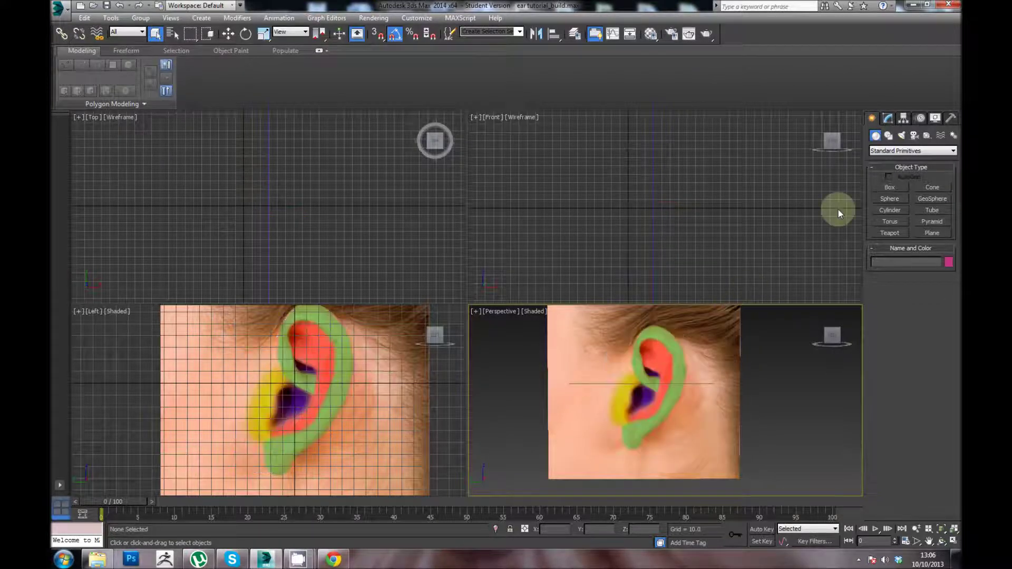
Start a Line spline in the Left view at the green rim's inner end, placing five corner points up its front edge and over the top
click(888, 136)
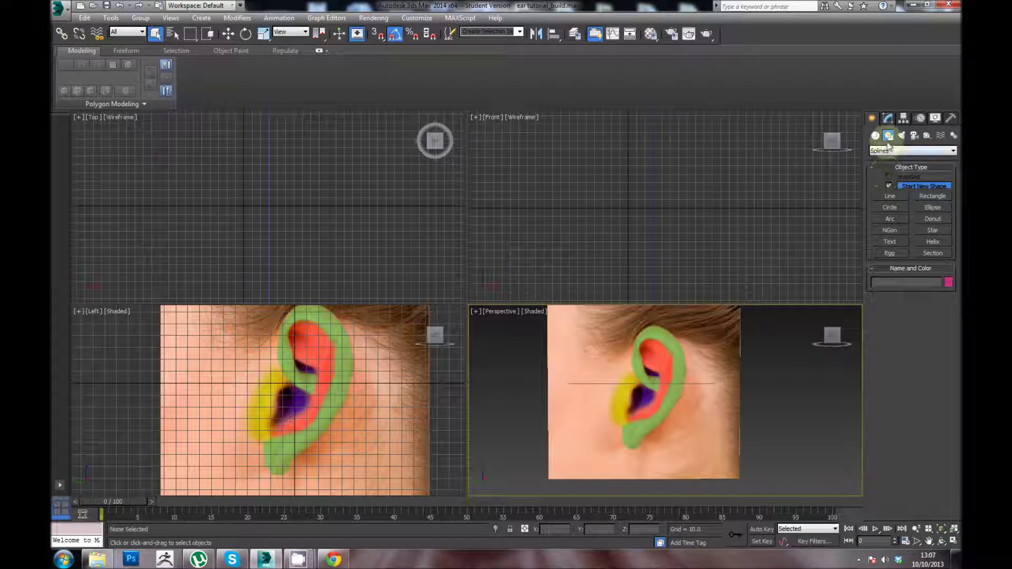
click(890, 197)
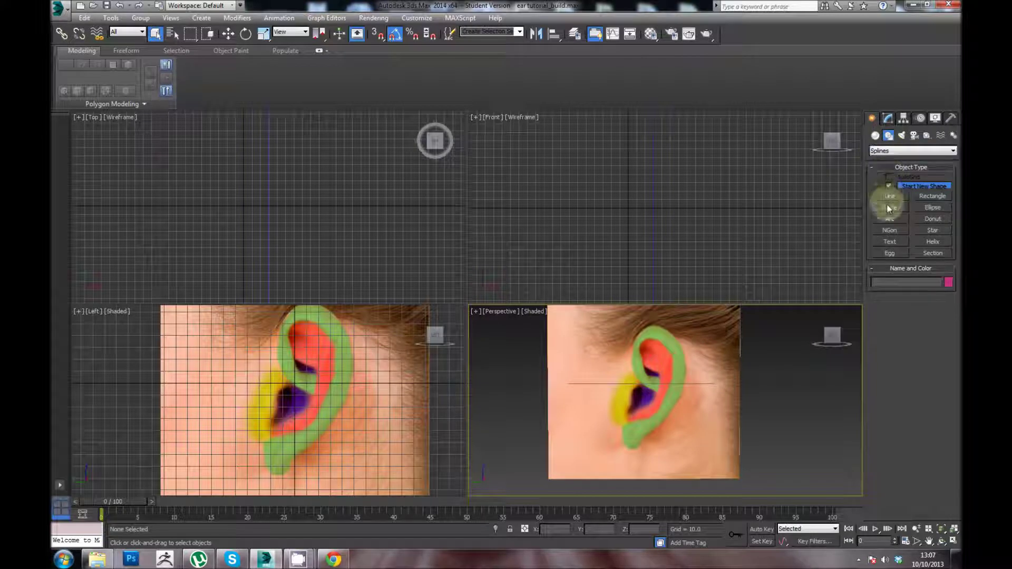
click(892, 199)
middle_drag(345, 402, 377, 407)
scroll(364, 409, up, 2)
scroll(374, 402, down, 3)
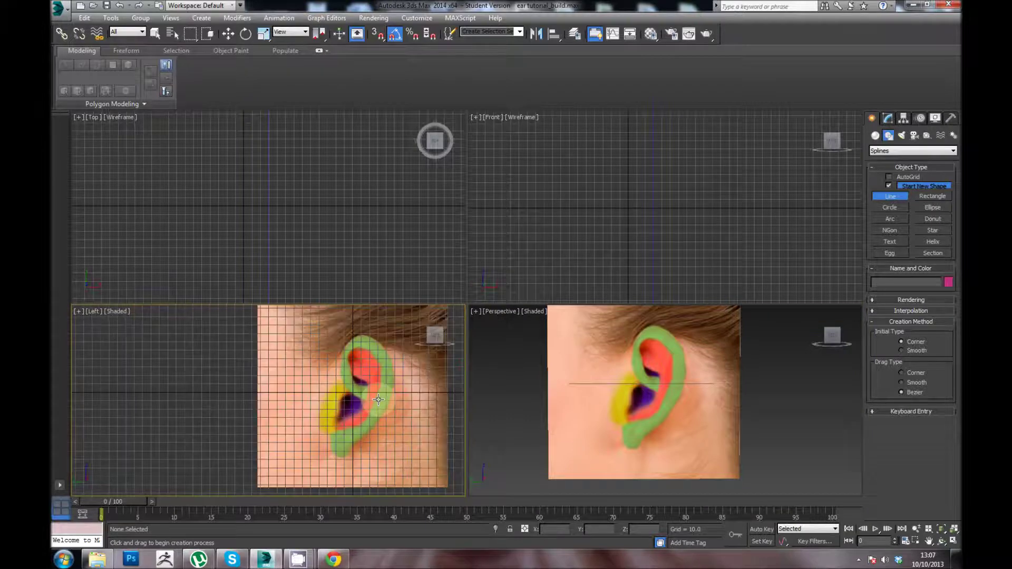
scroll(369, 398, up, 1)
click(361, 393)
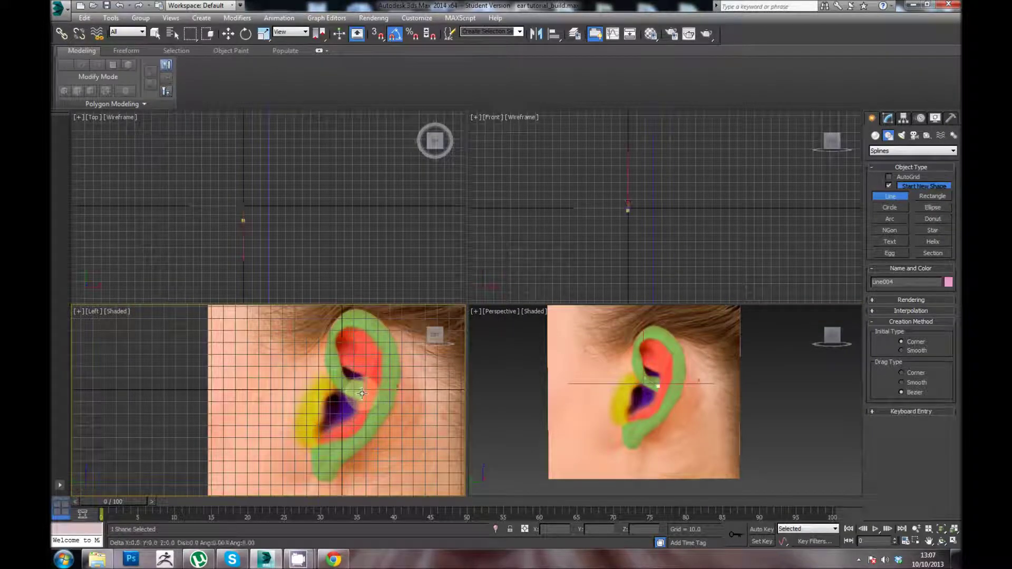
click(338, 378)
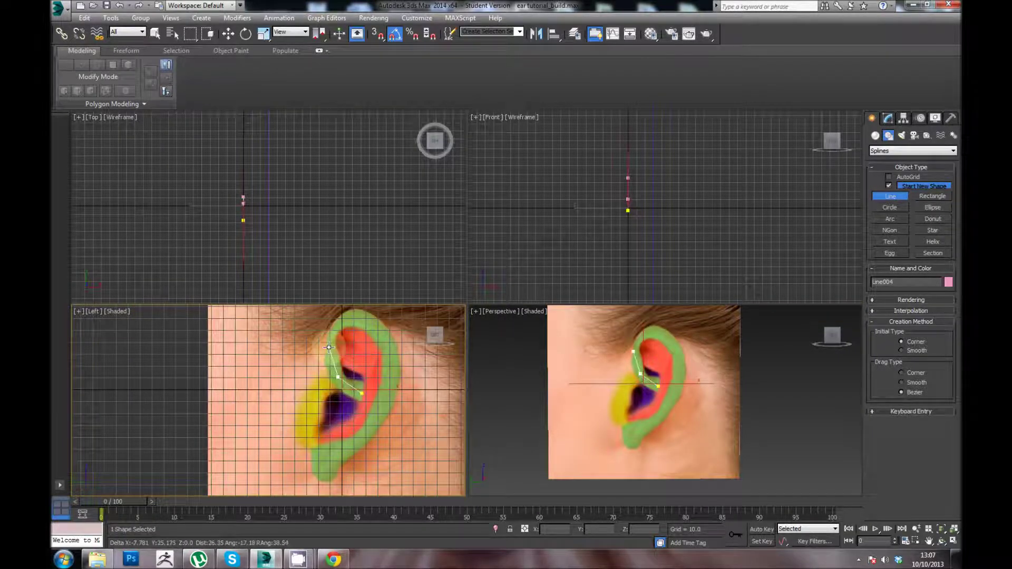
click(329, 344)
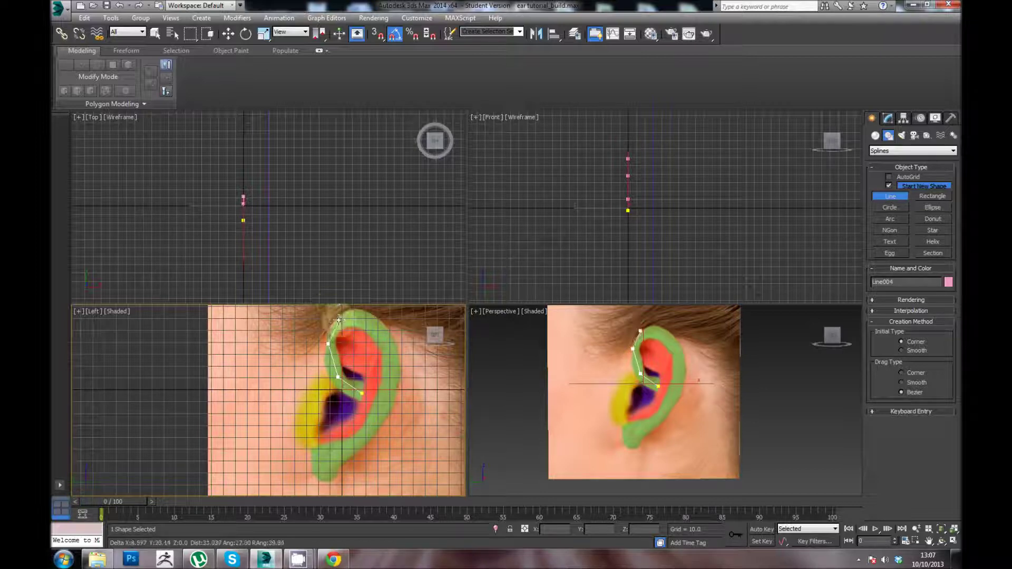
click(343, 319)
click(367, 320)
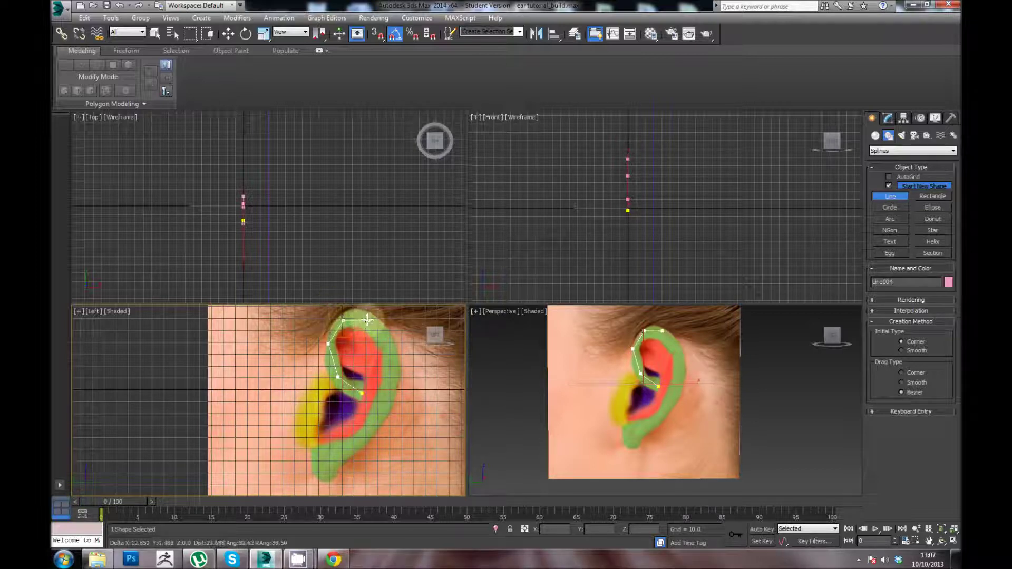
Continue the line with five more corner points down the back of the green rim to the earlobe, and finish it there
click(389, 344)
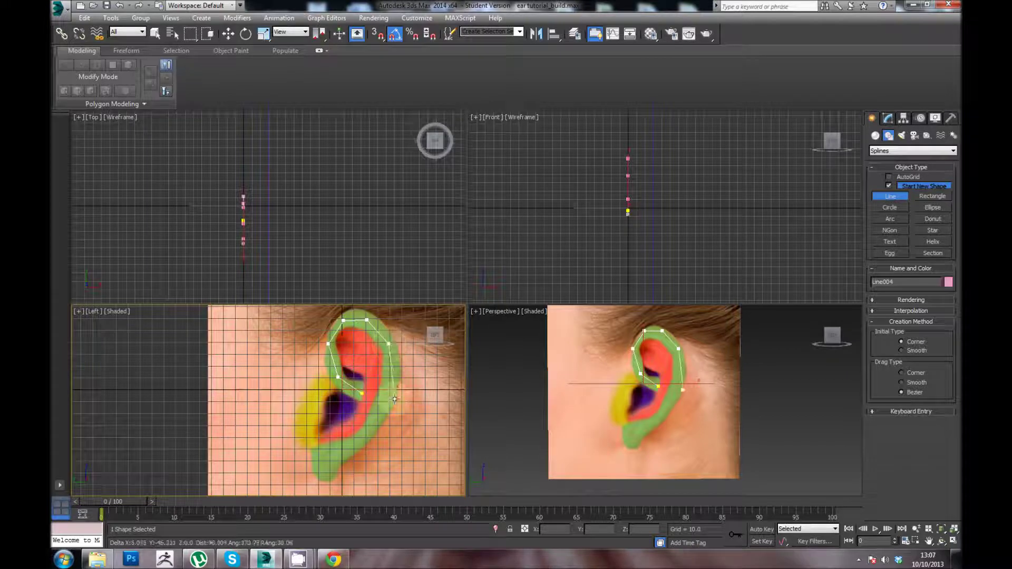
click(394, 388)
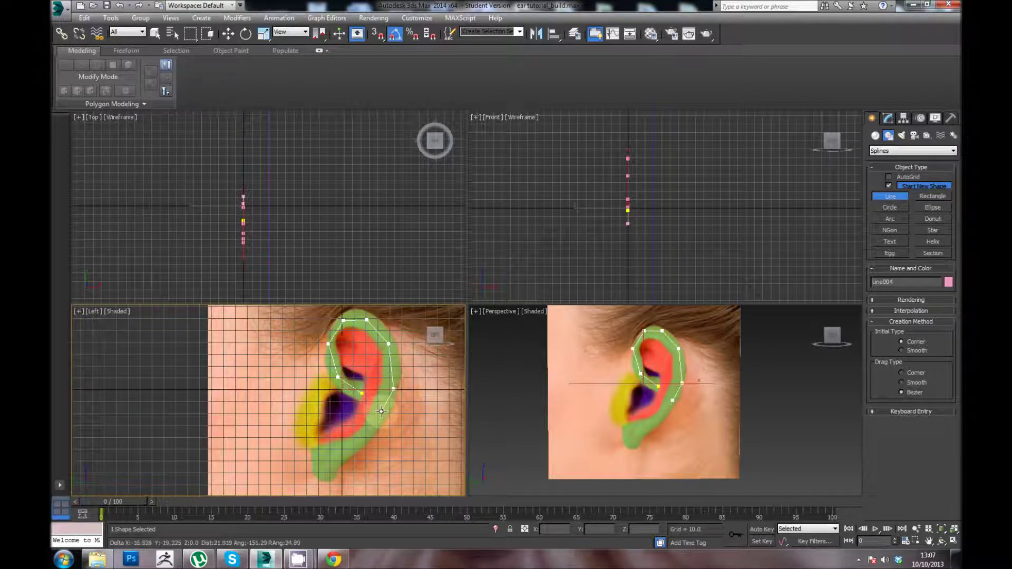
click(376, 420)
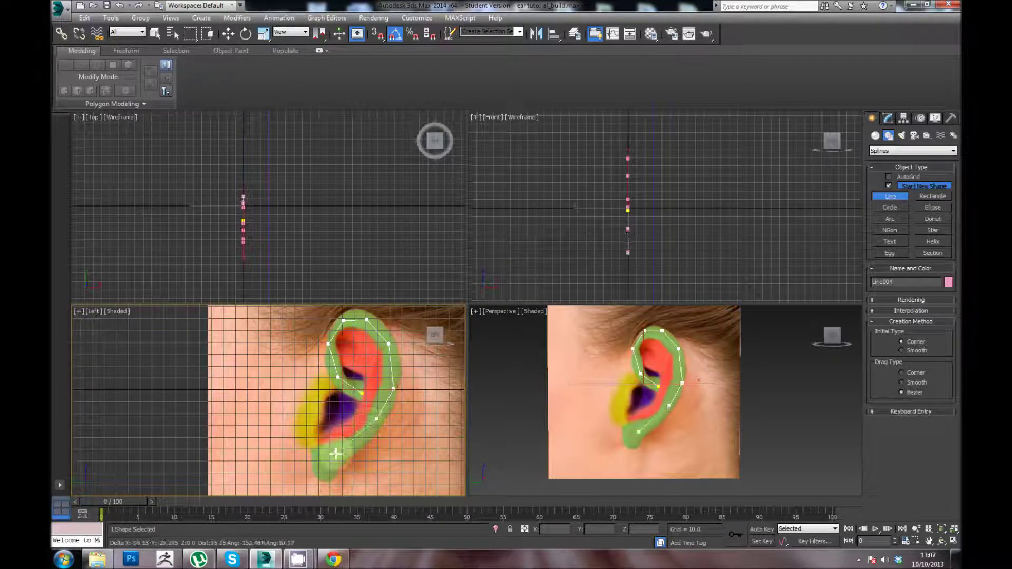
click(336, 453)
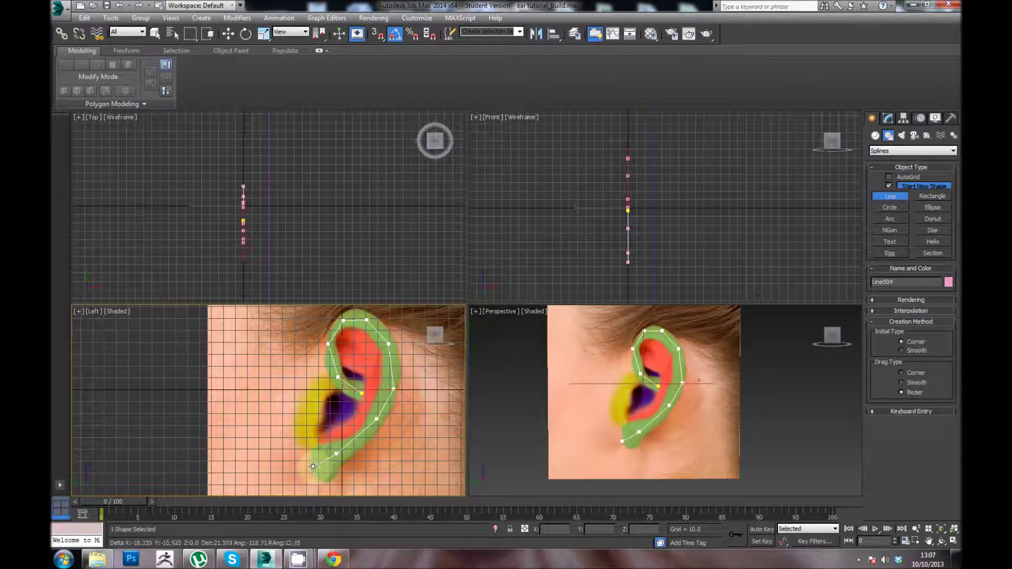
click(311, 467)
right_click(312, 467)
middle_drag(410, 410, 421, 412)
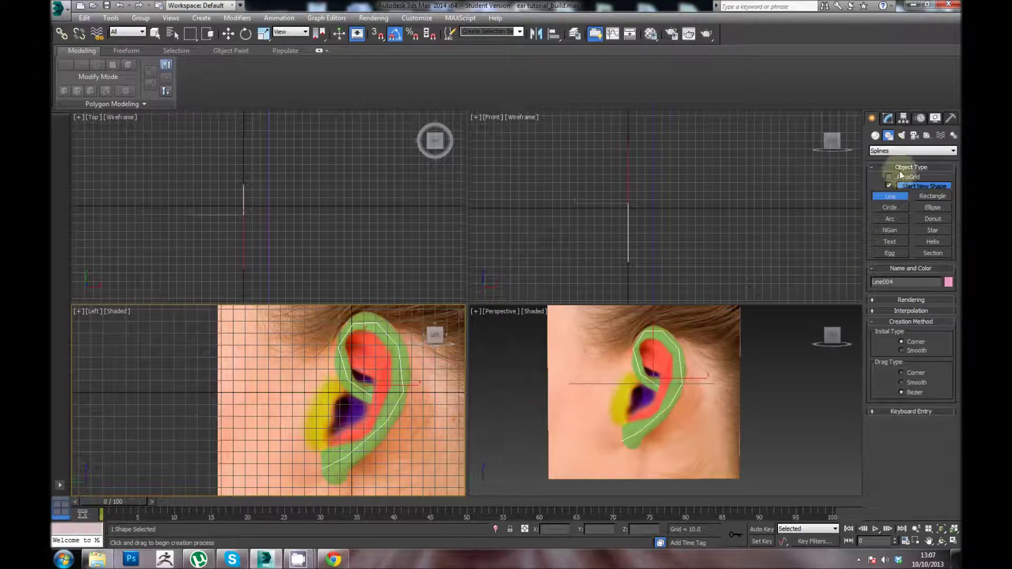
Edit the rim line at vertex level and move the vertex midway down the back edge slightly inward to centre it on the green band
click(896, 120)
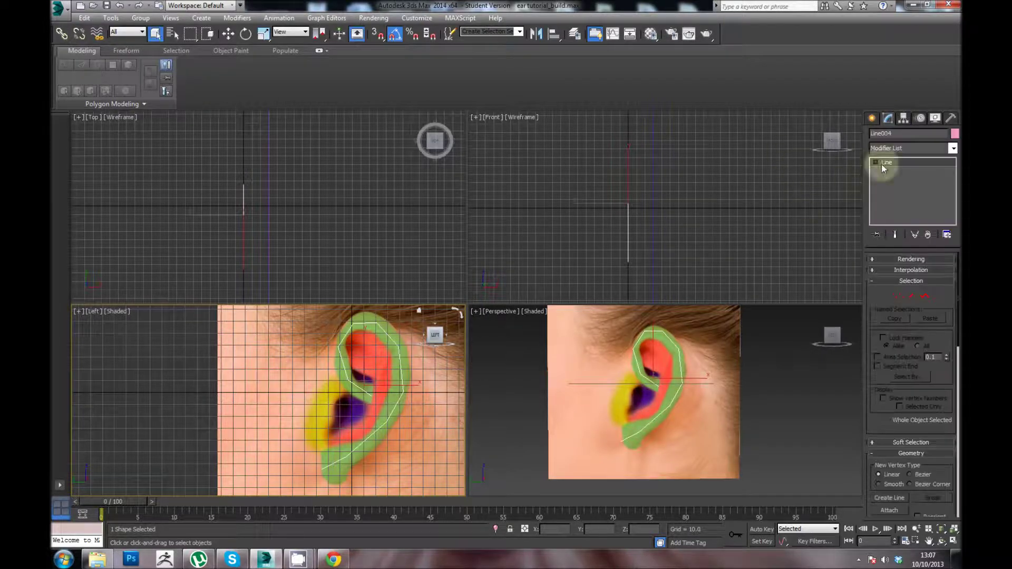
click(876, 162)
click(894, 170)
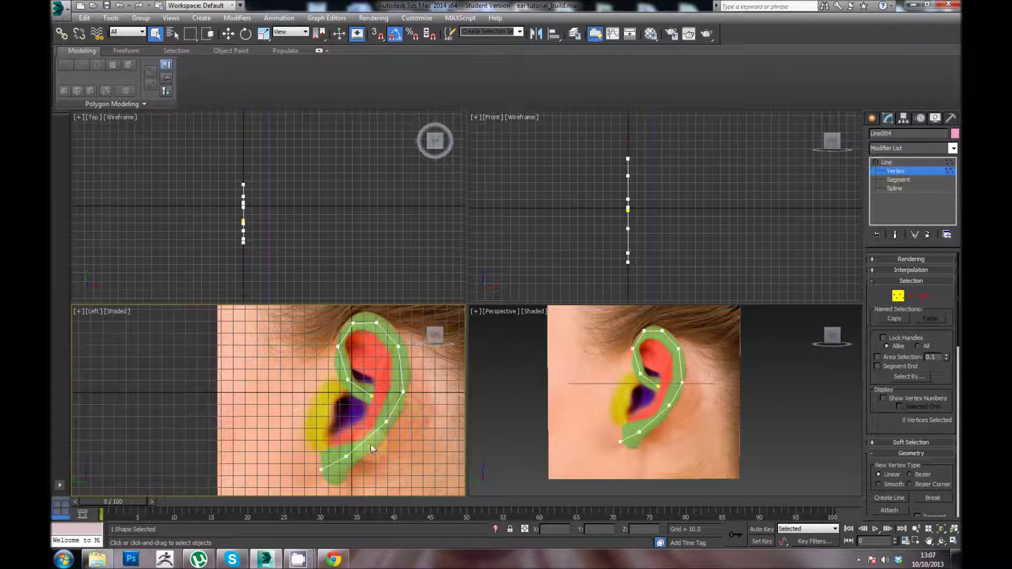
click(403, 391)
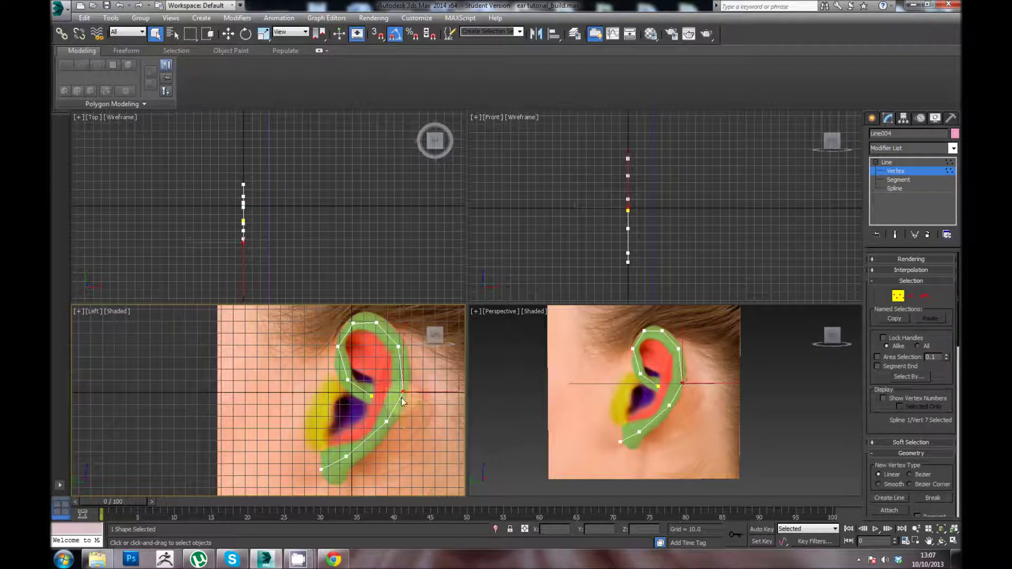
key(w)
drag(399, 394, 399, 395)
scroll(408, 416, up, 4)
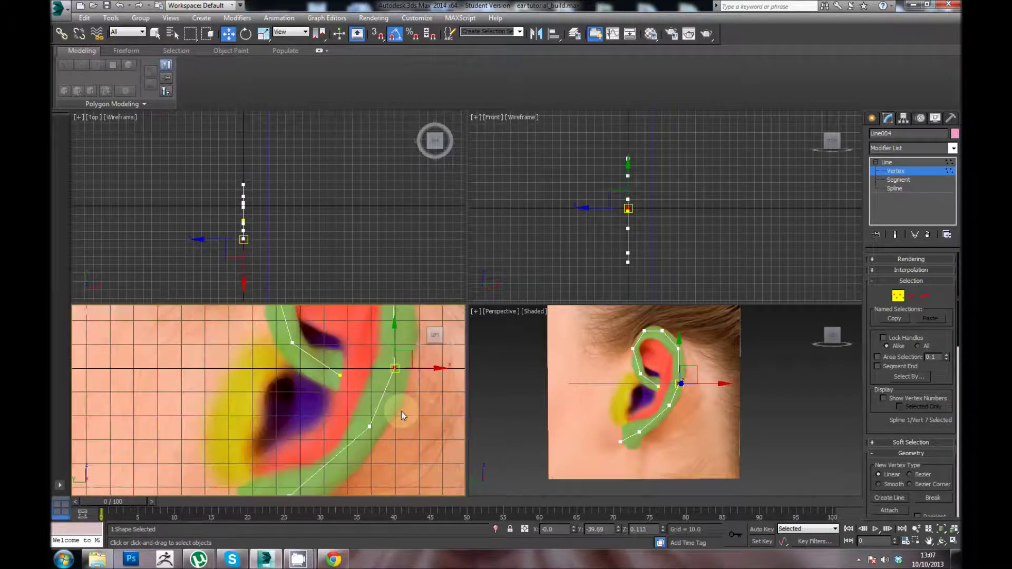
Adjust the rim line's inner end vertex and the two vertices up its front edge to follow the middle of the green band
middle_drag(391, 402, 411, 410)
scroll(374, 412, down, 4)
click(350, 402)
middle_drag(350, 402, 348, 402)
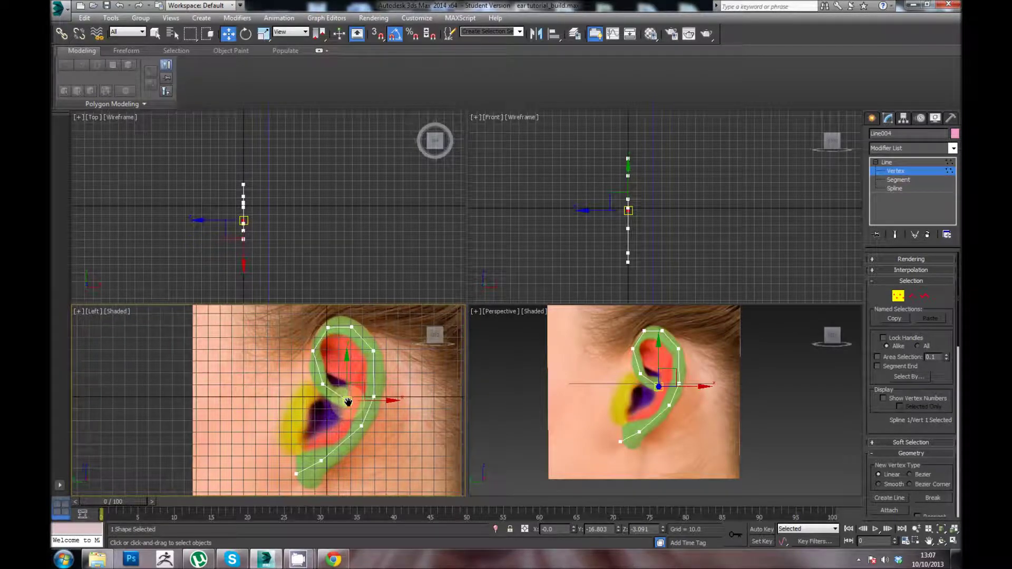
drag(345, 402, 315, 346)
click(322, 380)
click(322, 383)
ctrl+click(313, 351)
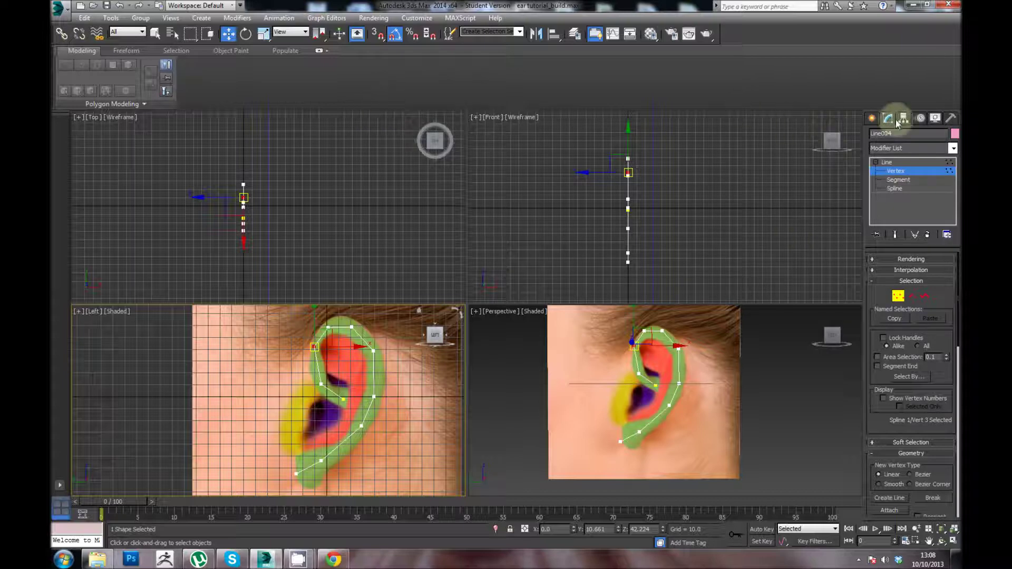
Draw a second Line spline of six corner points along the red inner ridge, from the upper fold down to just above the earlobe
click(872, 117)
click(891, 197)
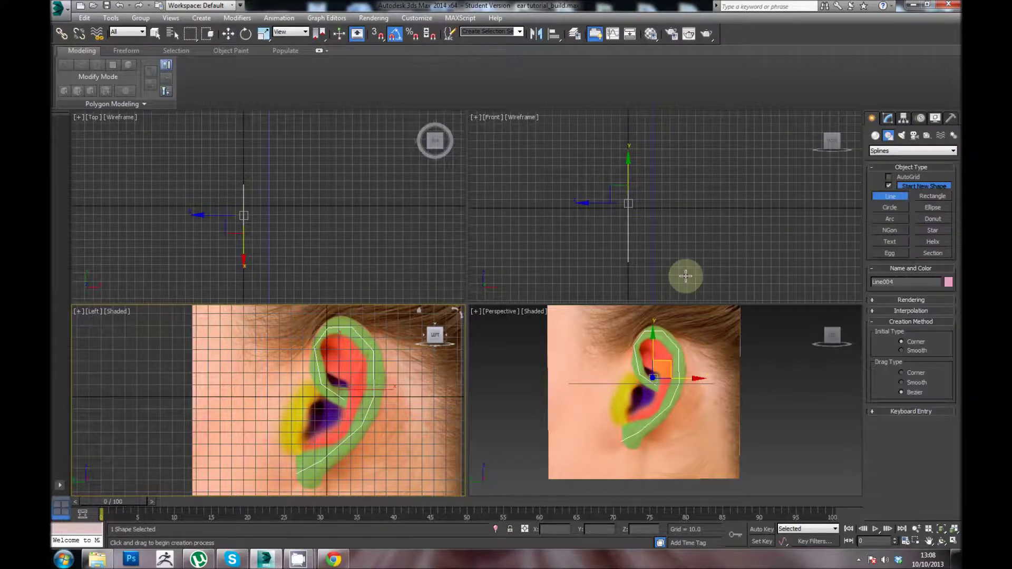
click(329, 346)
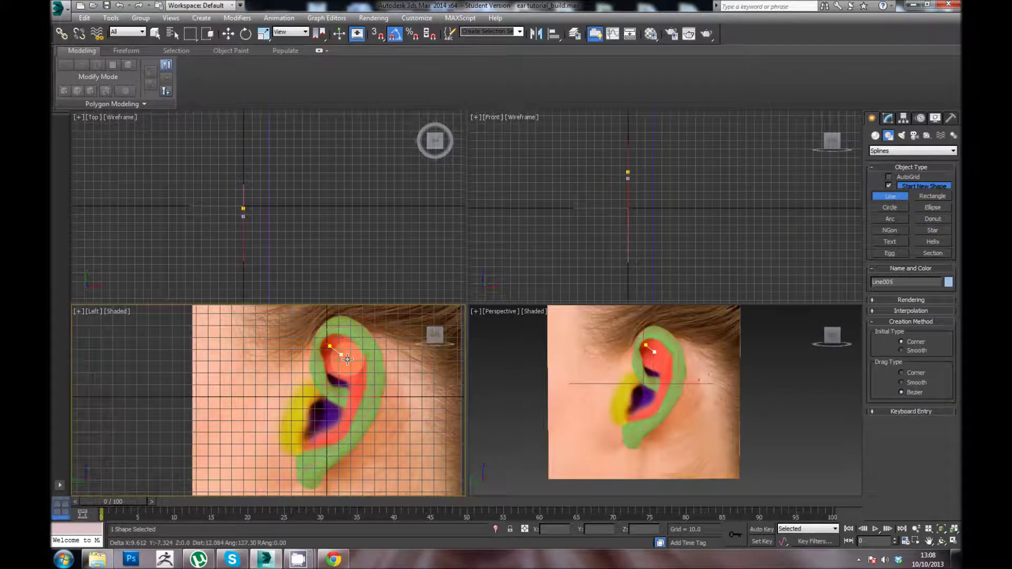
click(347, 364)
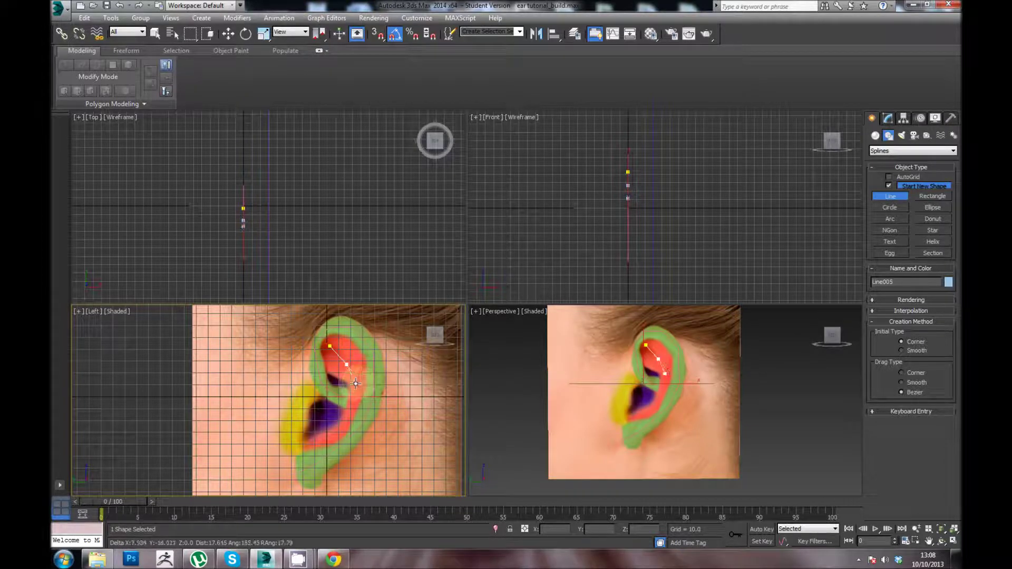
click(357, 386)
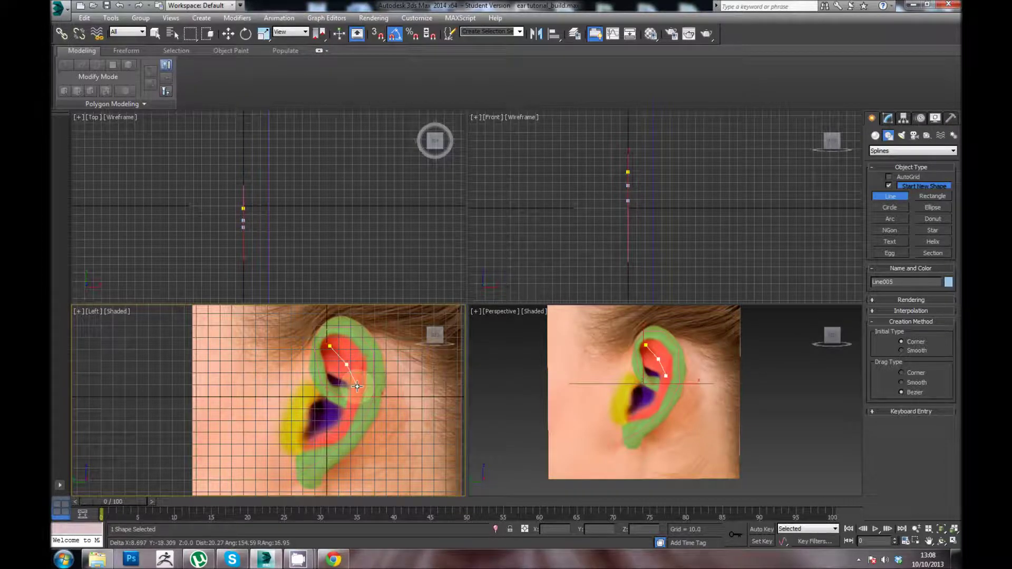
click(347, 420)
click(331, 437)
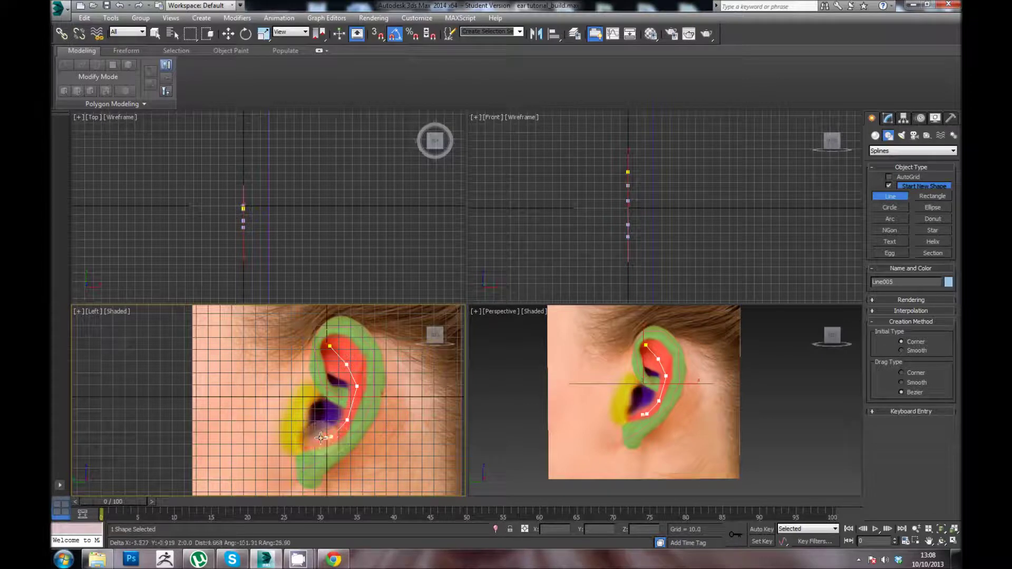
click(303, 445)
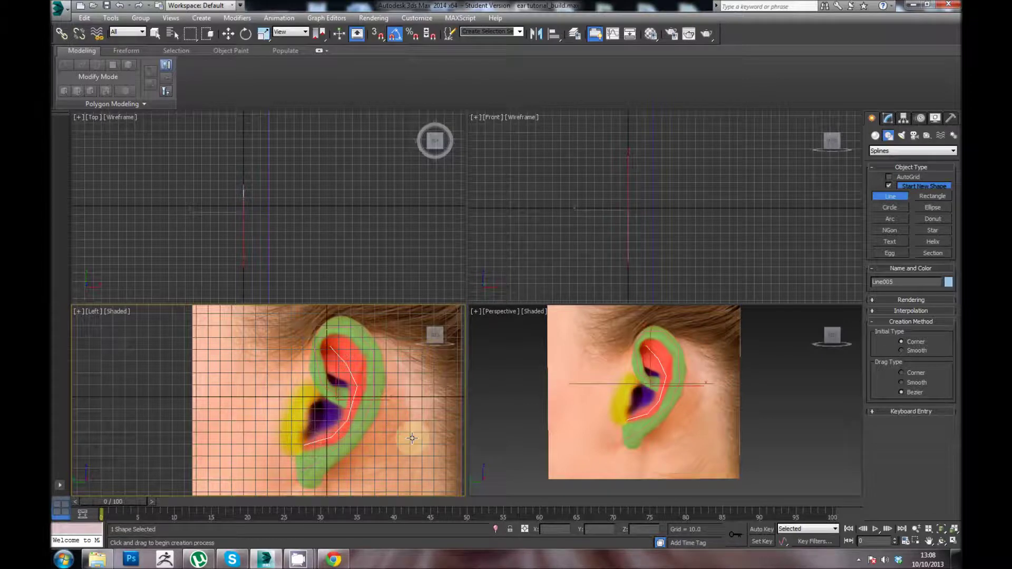
Edit the red ridge's line at vertex level and reposition its two uppermost vertices within the red area
click(887, 117)
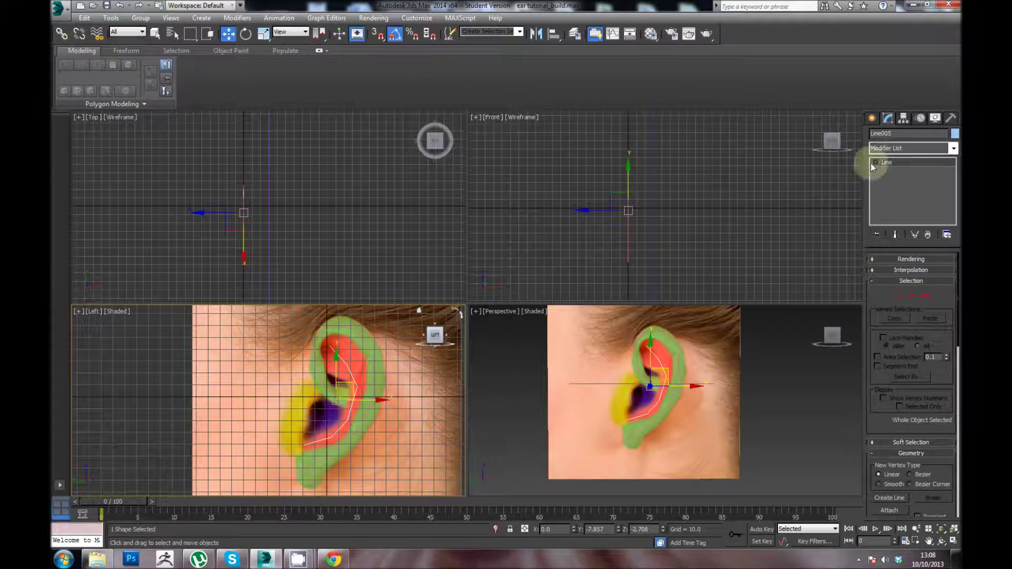
click(876, 162)
click(896, 171)
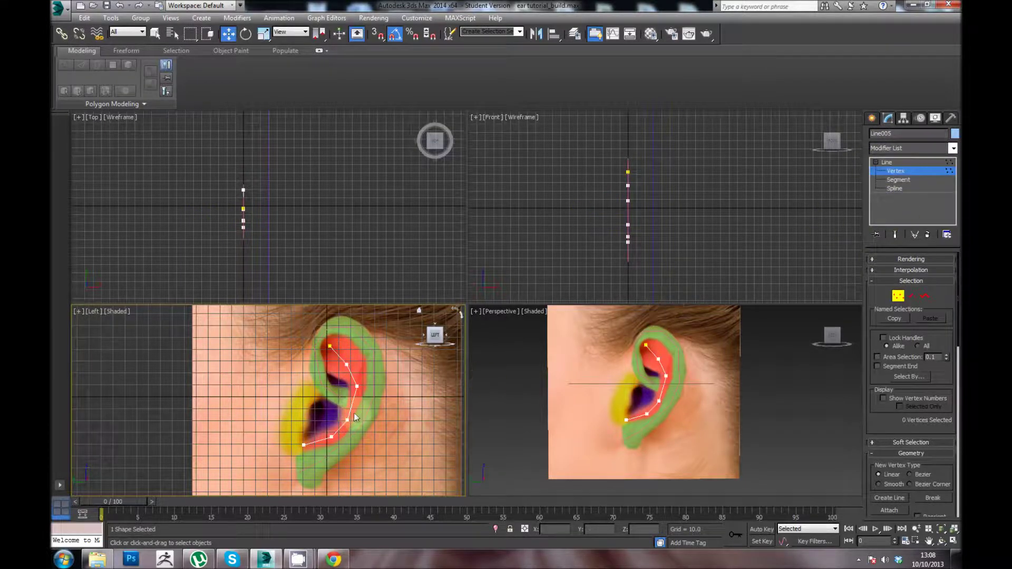
scroll(354, 417, up, 5)
click(371, 335)
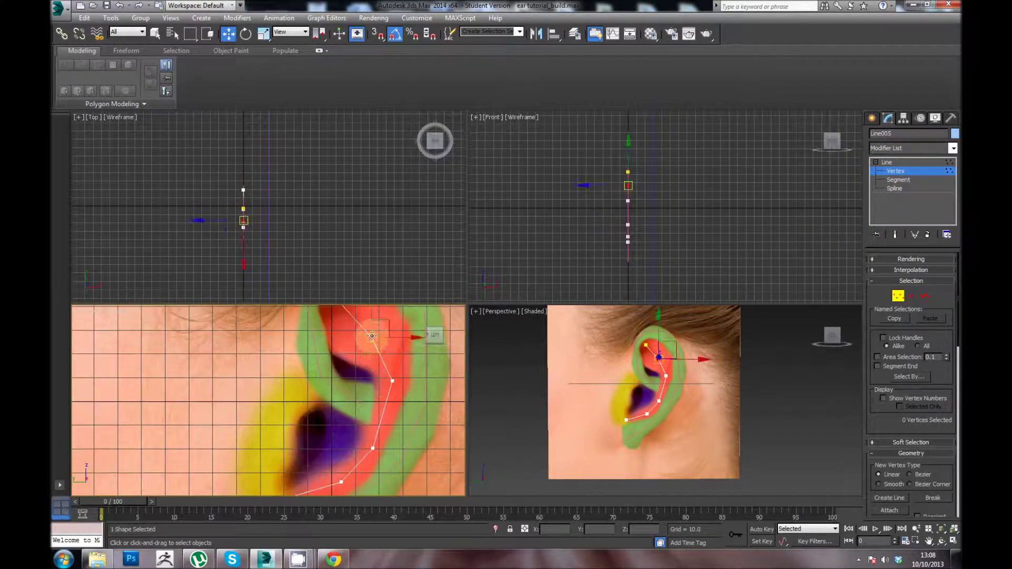
middle_drag(340, 303, 340, 328)
click(339, 326)
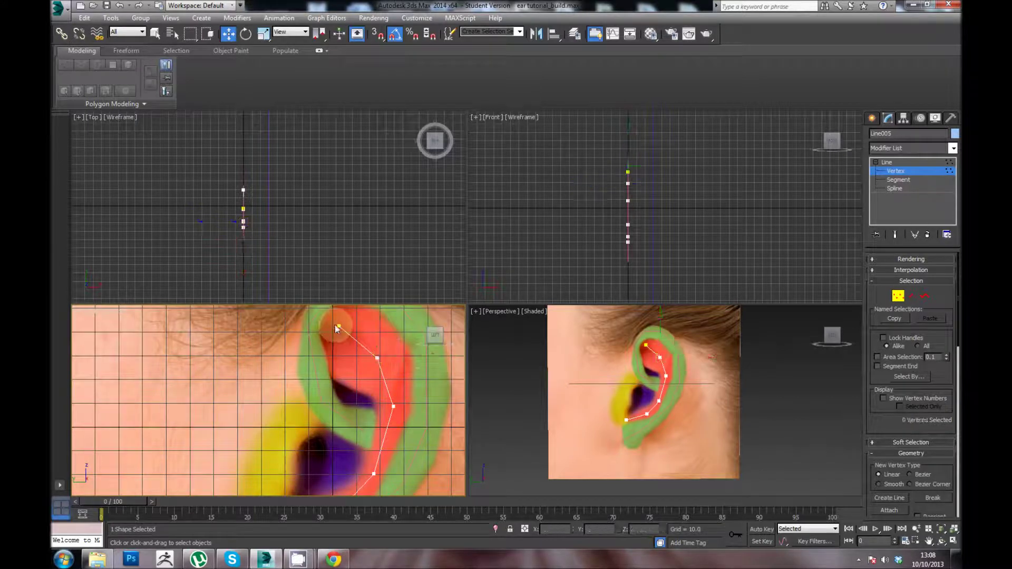
scroll(331, 319, down, 2)
middle_drag(396, 444, 361, 411)
Move the three lower vertices of the red ridge's line to follow the curve of the red band
click(331, 399)
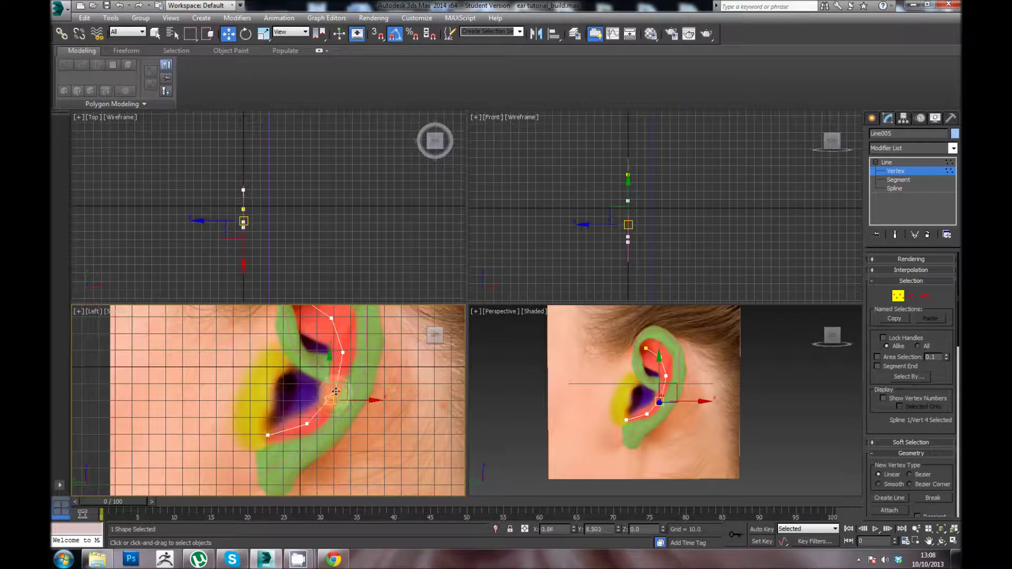
drag(336, 389, 335, 388)
drag(307, 424, 318, 415)
click(274, 436)
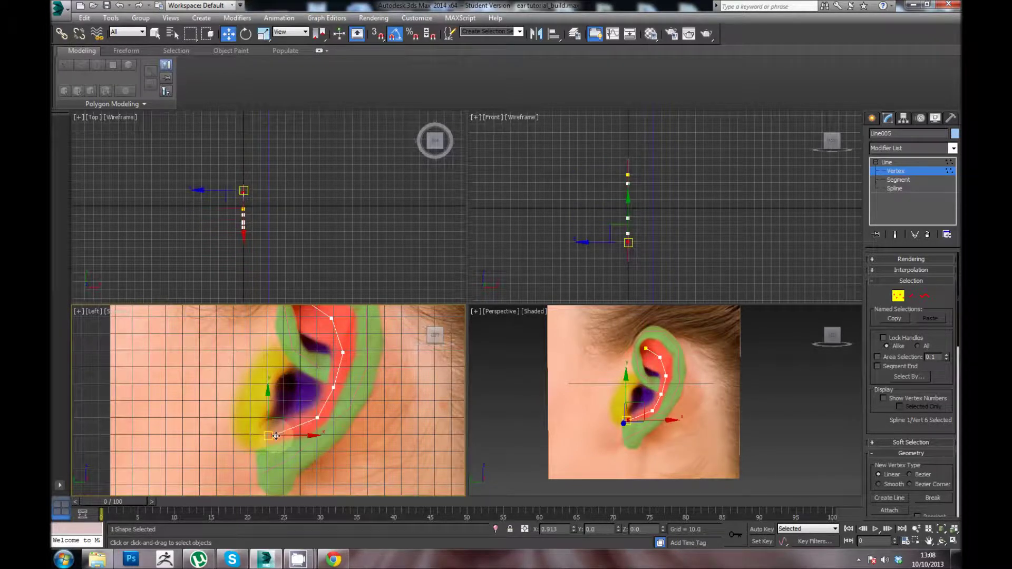
drag(276, 436, 277, 436)
Refine the two vertices on the lower bend of the red ridge's line and leave vertex editing
middle_drag(320, 429, 327, 460)
click(324, 451)
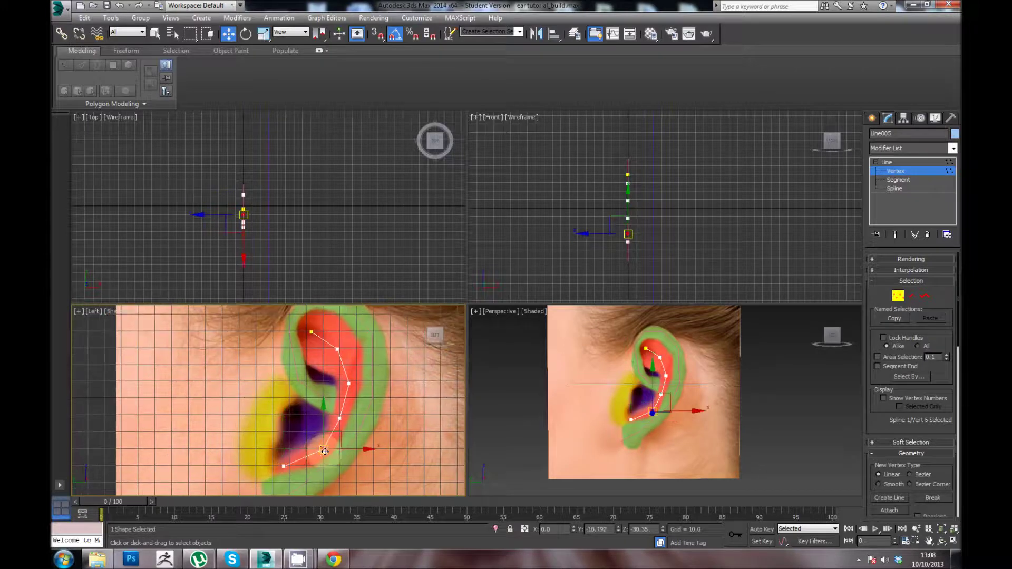
drag(321, 451, 339, 423)
click(338, 419)
scroll(451, 447, down, 2)
middle_drag(366, 408, 372, 433)
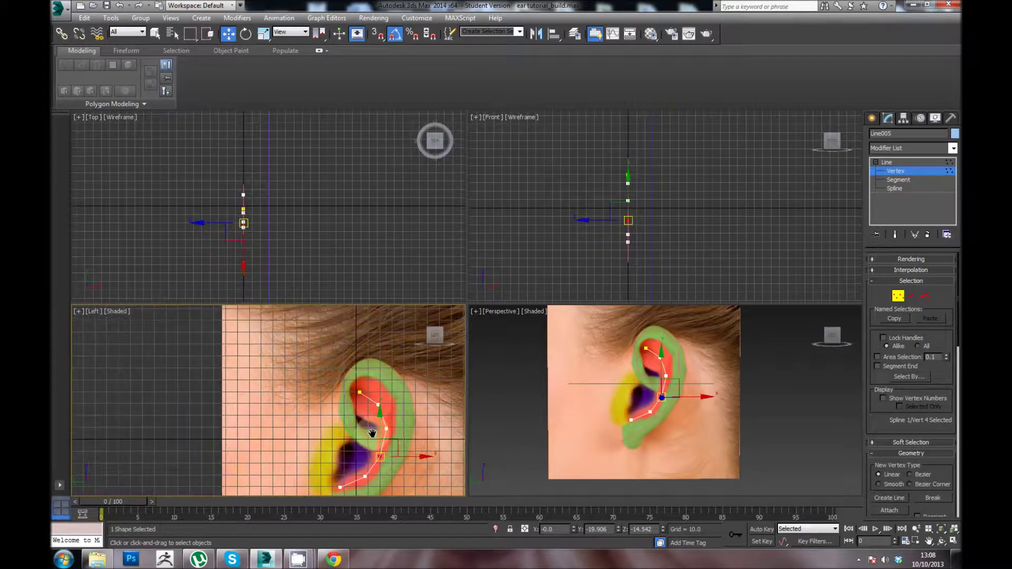
scroll(372, 433, up, 3)
click(349, 422)
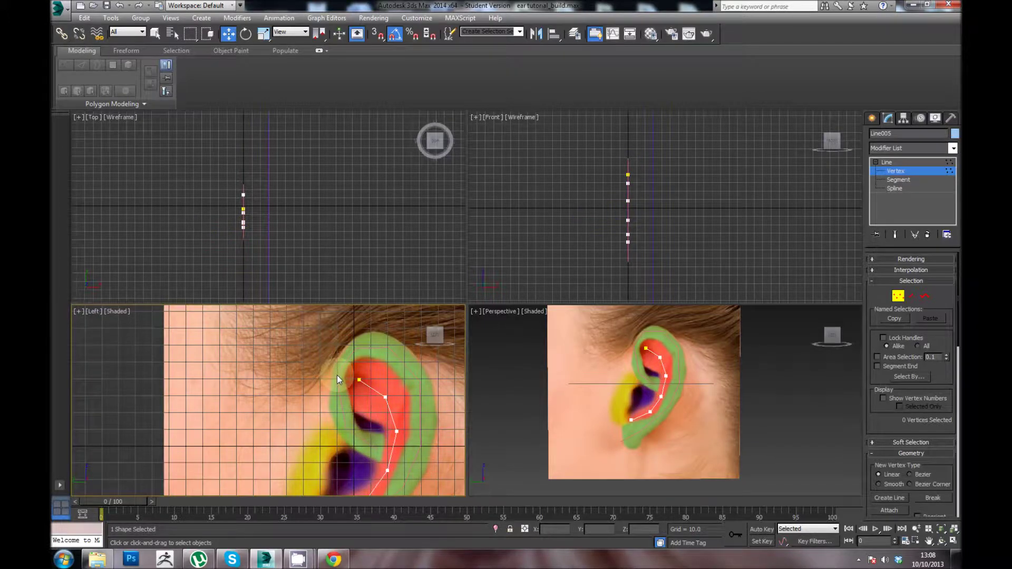
click(884, 174)
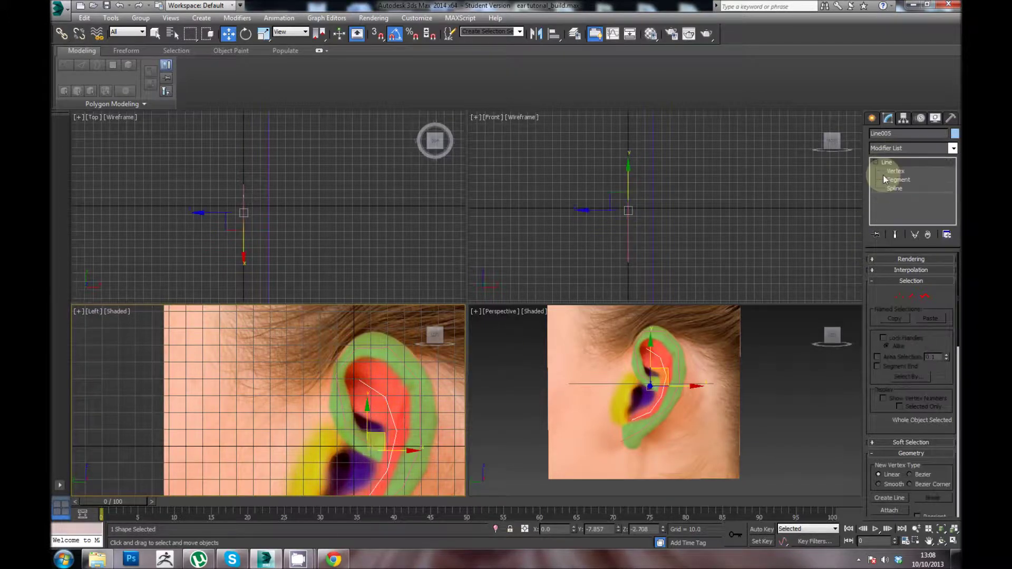
Select the line traced along the green outer rim as a whole object
scroll(426, 466, down, 2)
middle_drag(422, 469, 416, 421)
middle_drag(358, 459, 363, 453)
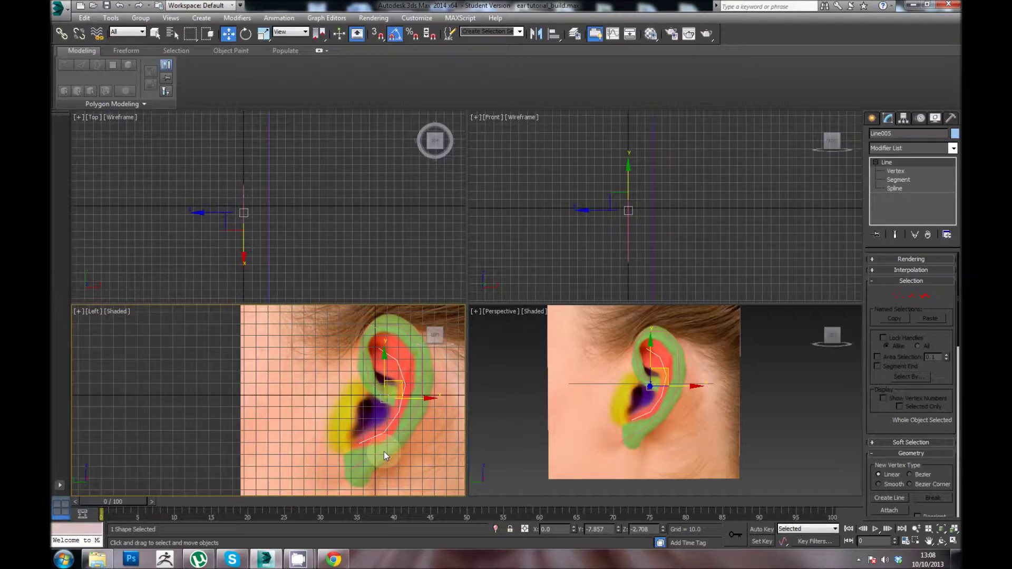
click(384, 451)
click(419, 461)
scroll(415, 469, up, 1)
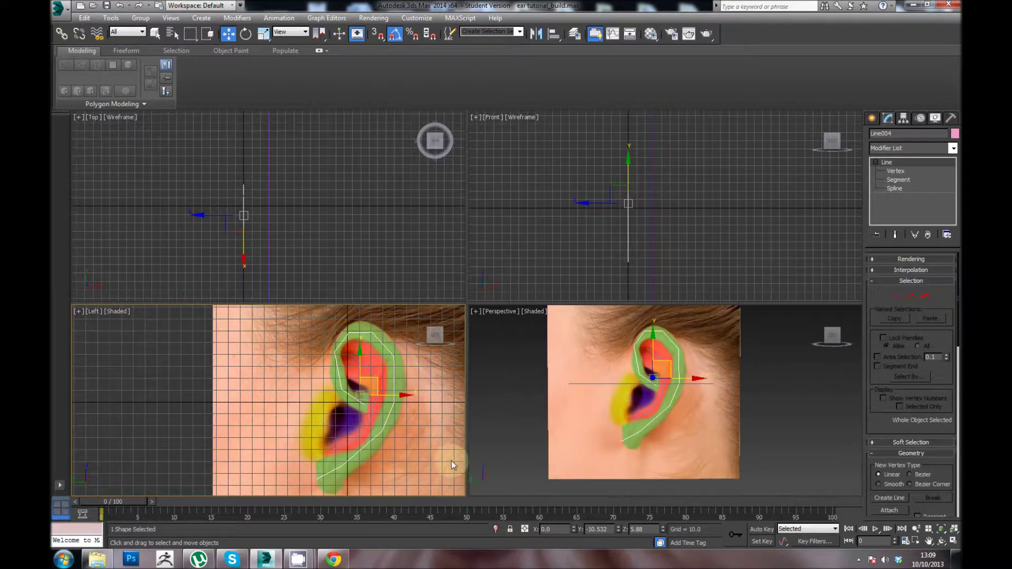
mouse_move(361, 462)
middle_down()
mouse_move(327, 462)
mouse_move(352, 454)
mouse_move(344, 469)
middle_up()
scroll(353, 465, down, 2)
scroll(378, 479, up, 2)
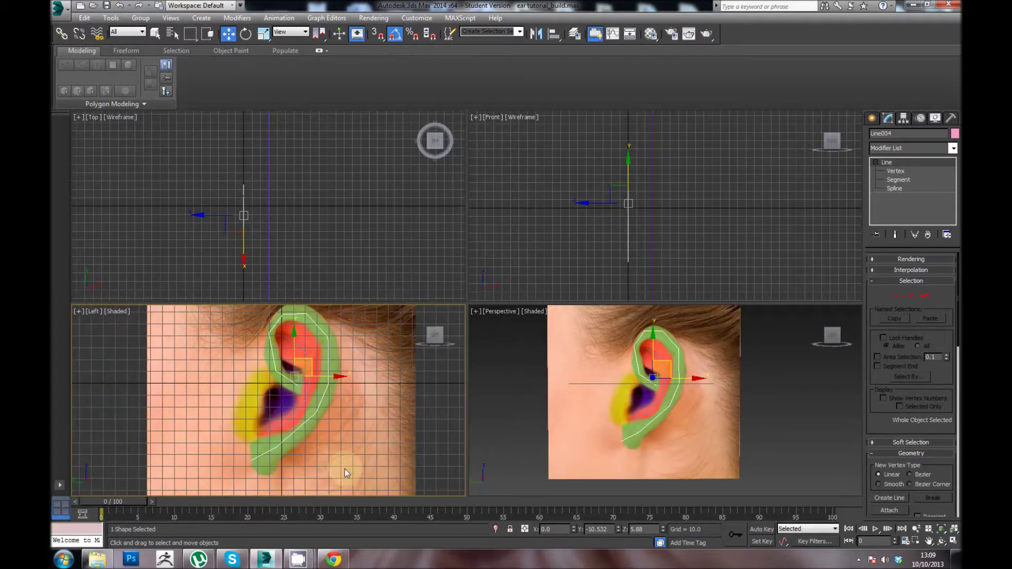